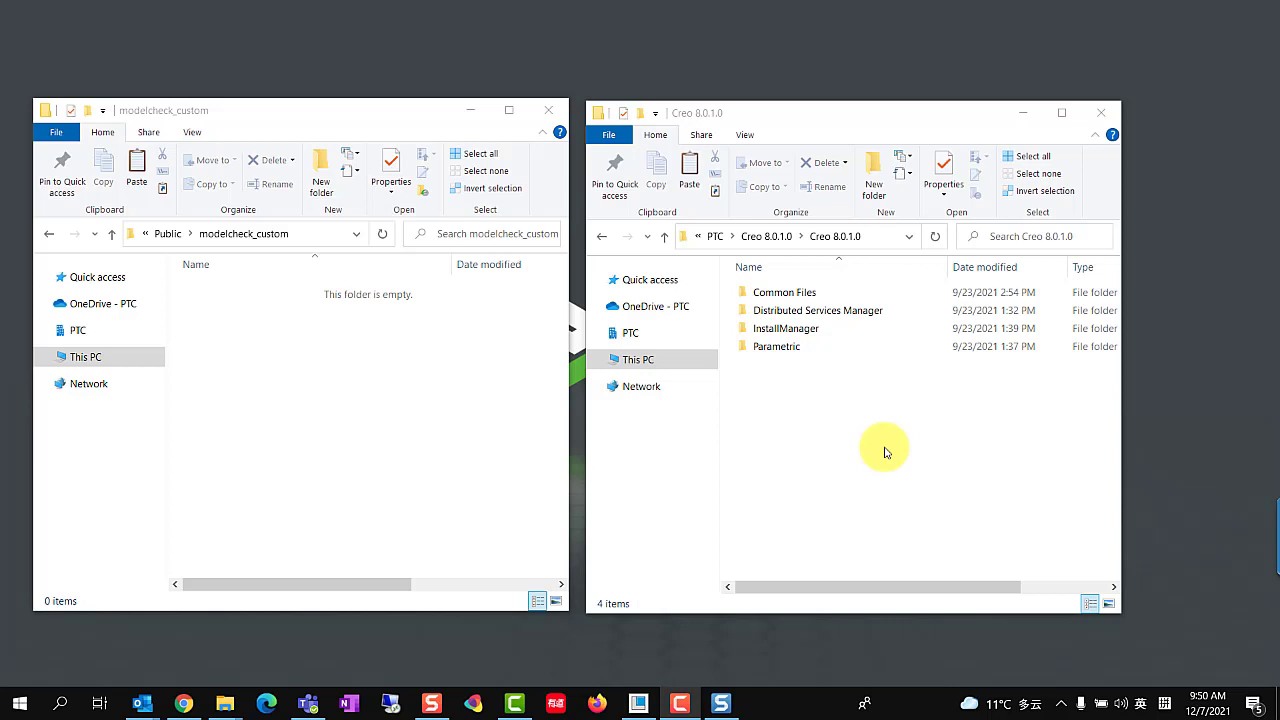
# Step: Browse the Creo installation to Common Files\modchk\text\usascii
pyautogui.click(884, 450)
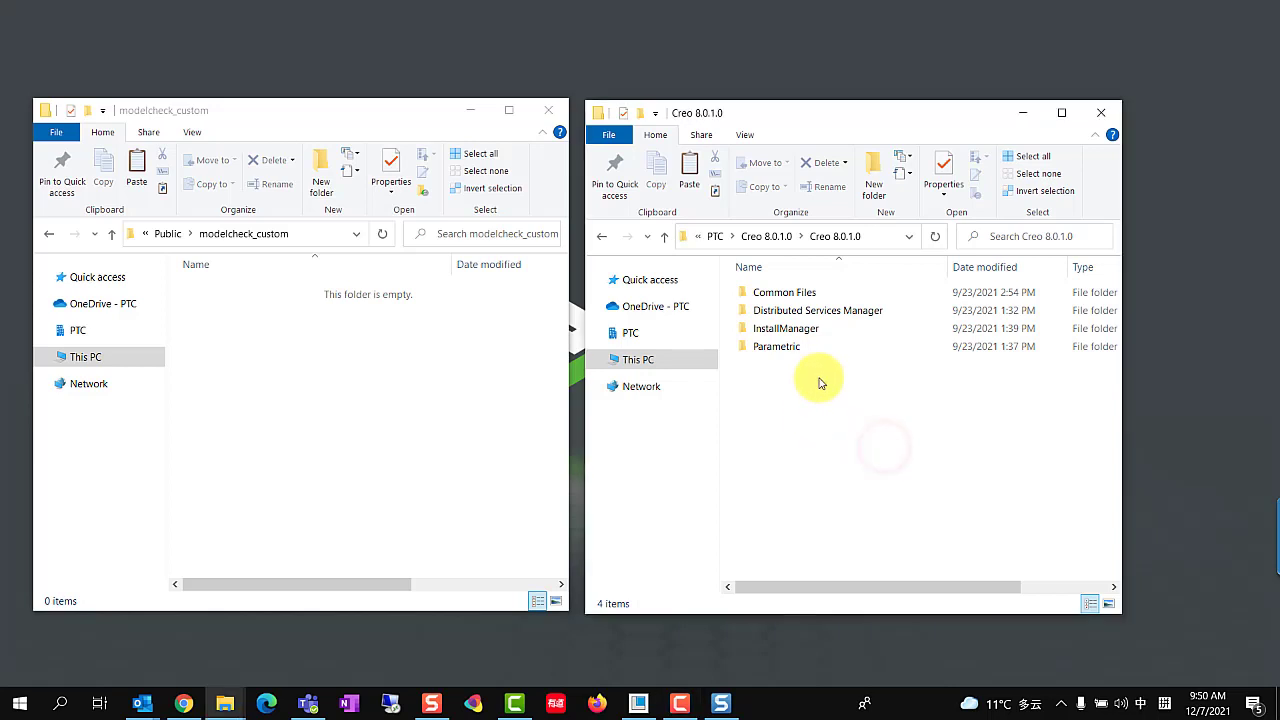
pyautogui.click(792, 294)
pyautogui.doubleClick(792, 294)
pyautogui.scroll(-6, 840, 503)
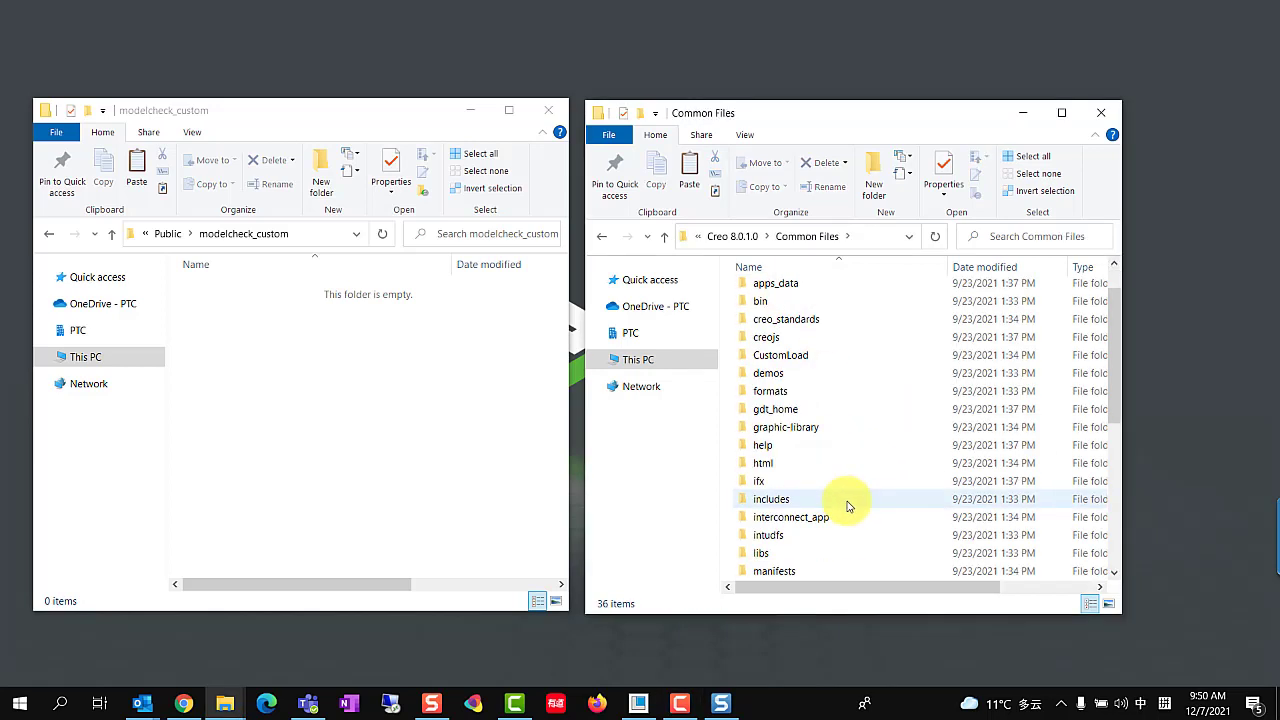
pyautogui.doubleClick(771, 447)
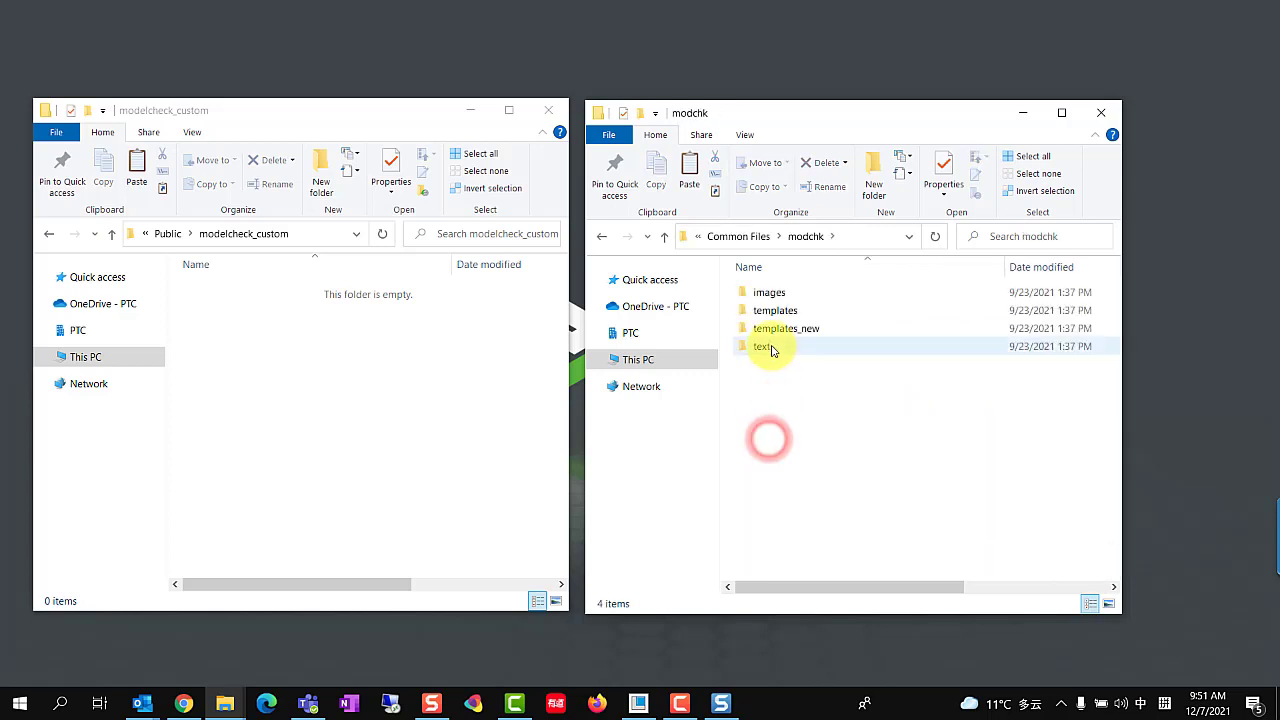
pyautogui.doubleClick(768, 346)
pyautogui.doubleClick(766, 328)
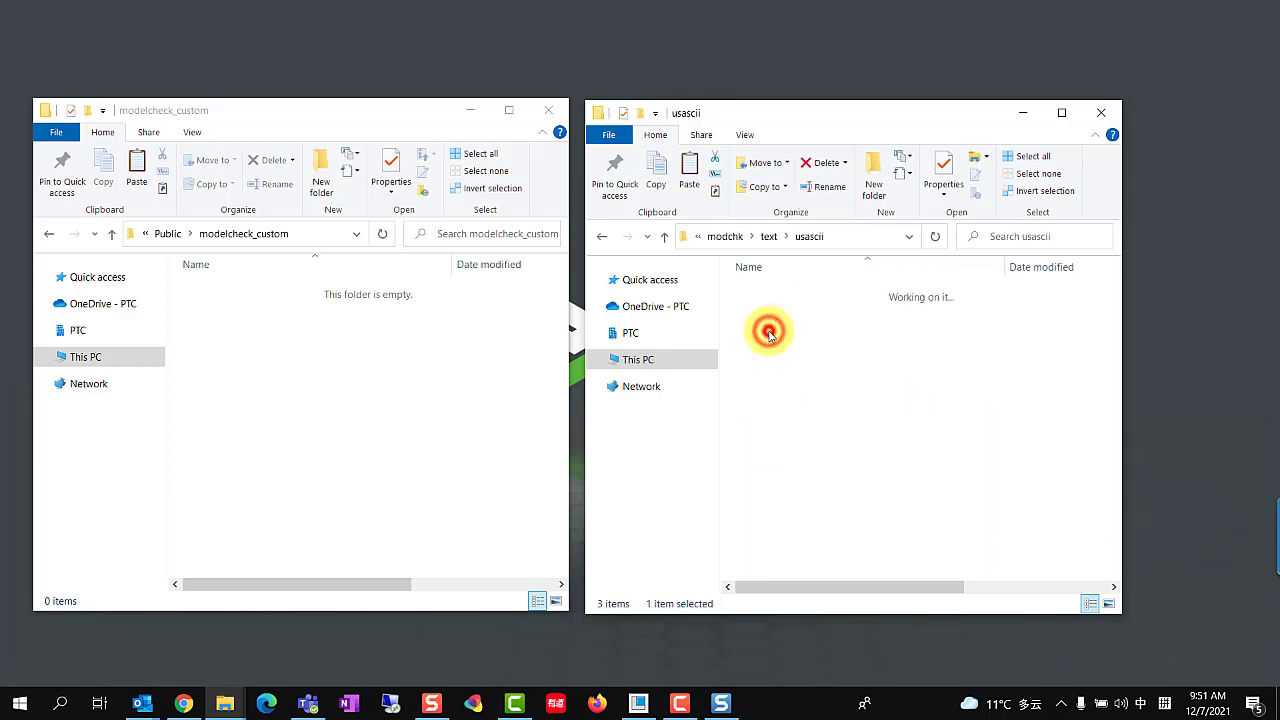
# Step: Copy the config, html, info, rules and spell folders into modelcheck_custom, then minimize that window
pyautogui.moveTo(808, 421); pyautogui.dragTo(766, 290)
pyautogui.rightClick(771, 288)
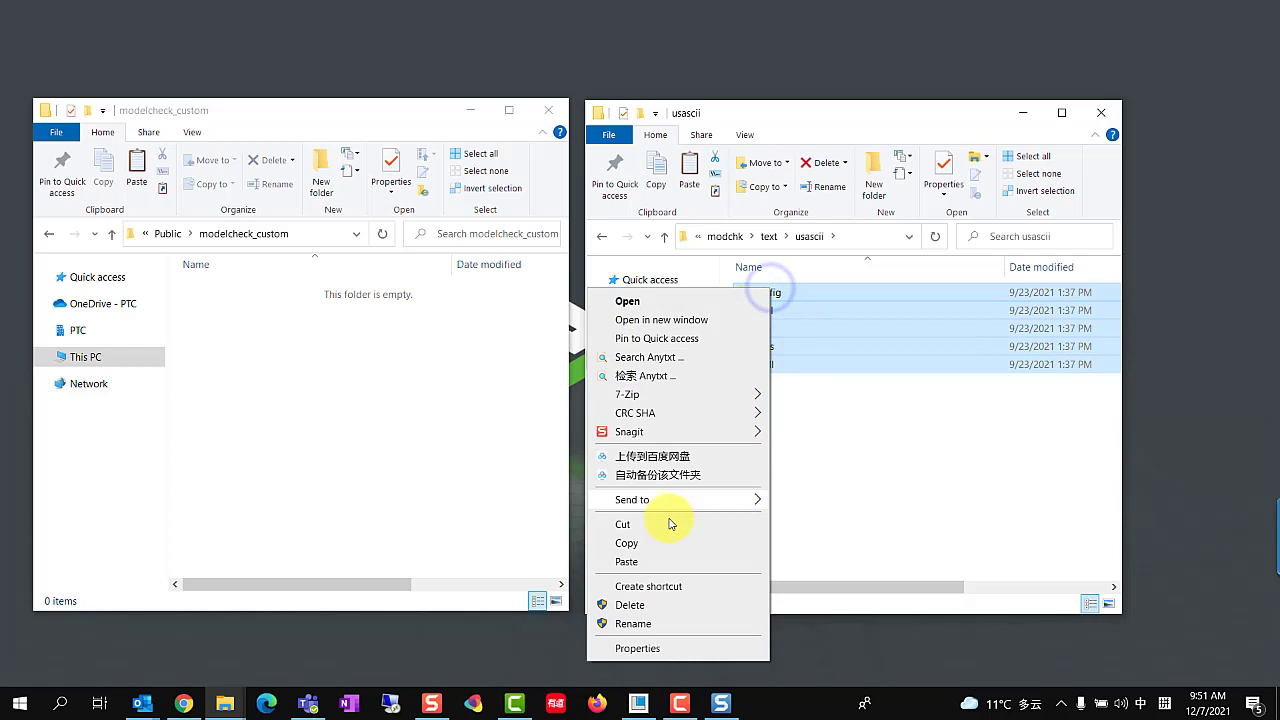
pyautogui.click(648, 543)
pyautogui.click(231, 377)
pyautogui.rightClick(291, 365)
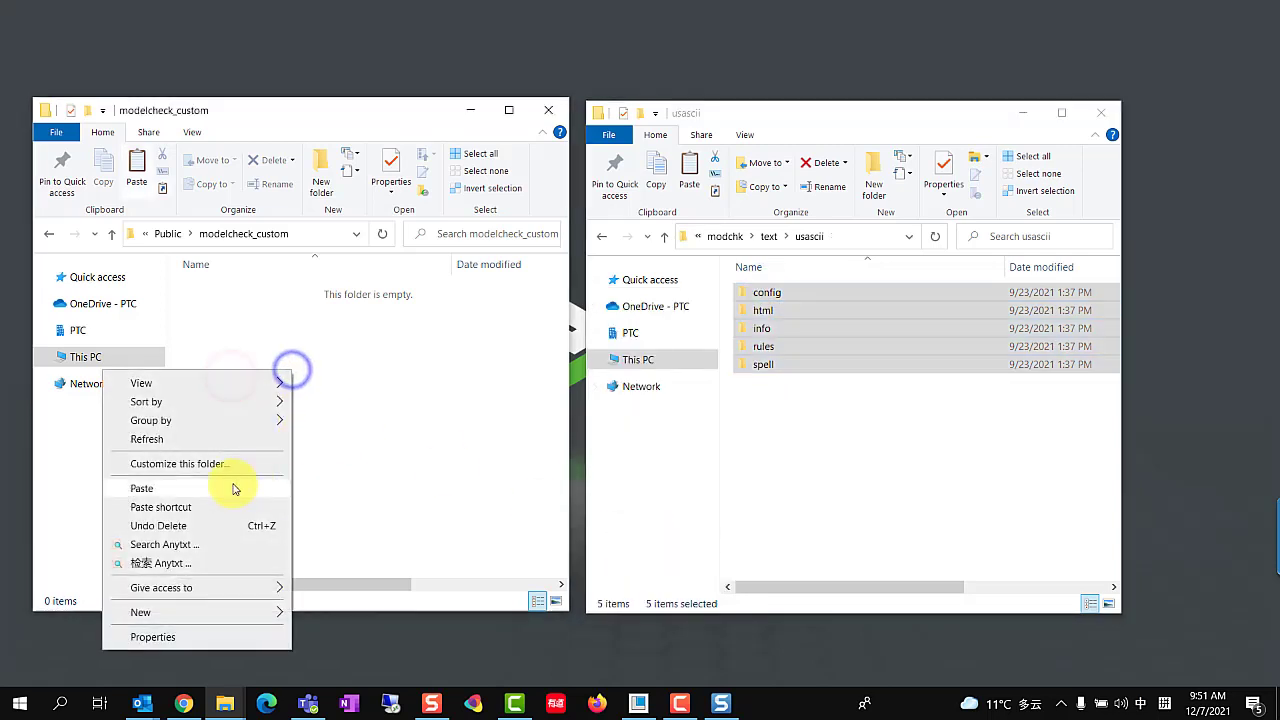
pyautogui.click(222, 486)
pyautogui.click(366, 438)
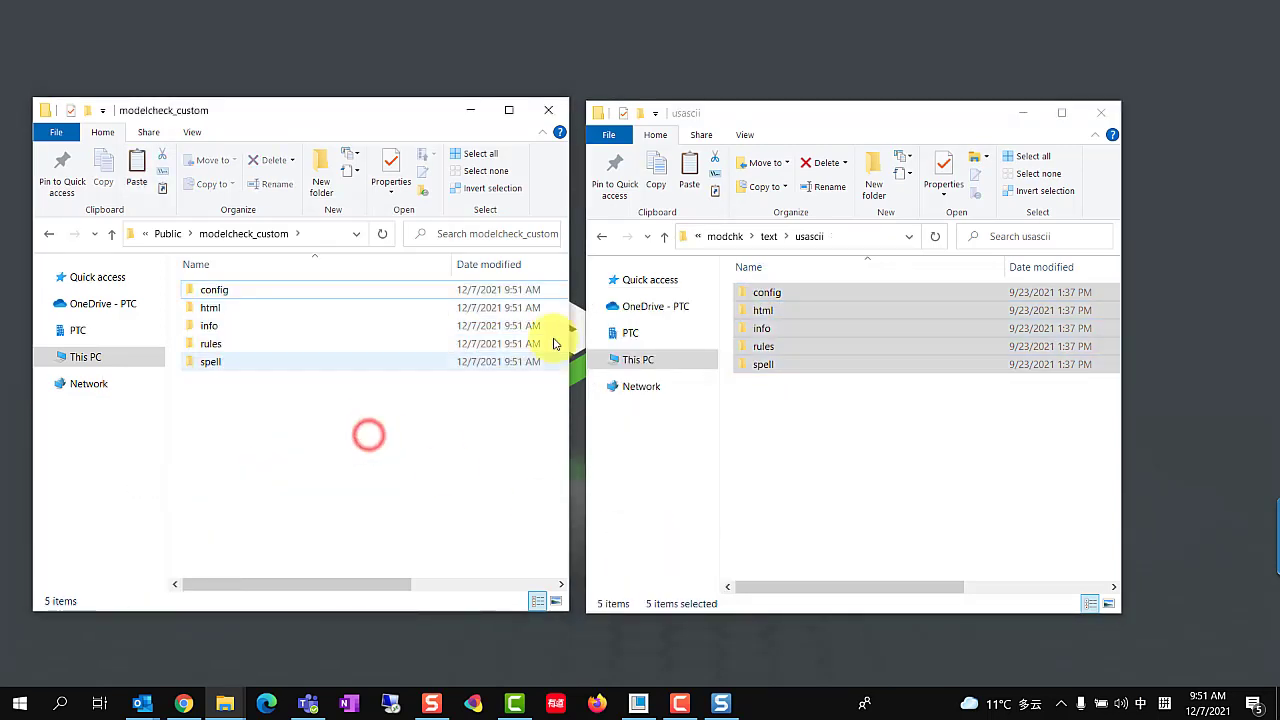
pyautogui.click(476, 112)
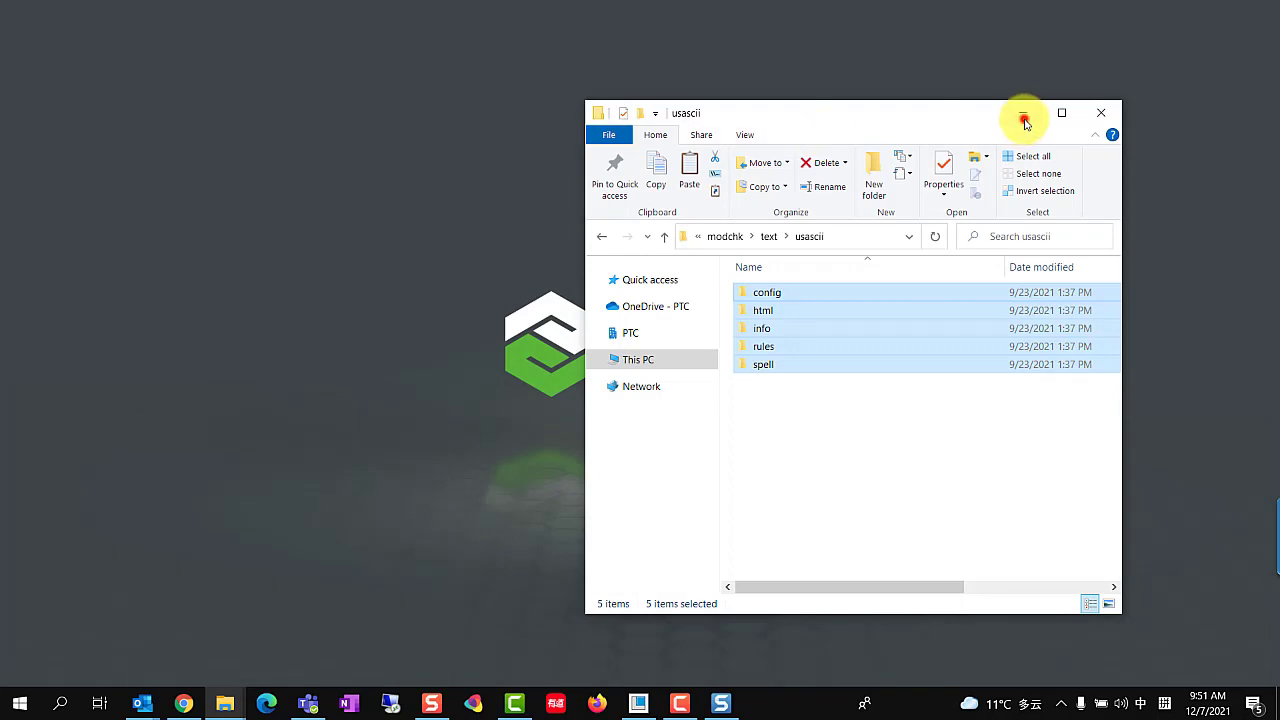
# Step: In the Configuration Editor, set modelcheck_dir to C:\Users\Public\modelcheck_custom and close Options
pyautogui.click(1022, 112)
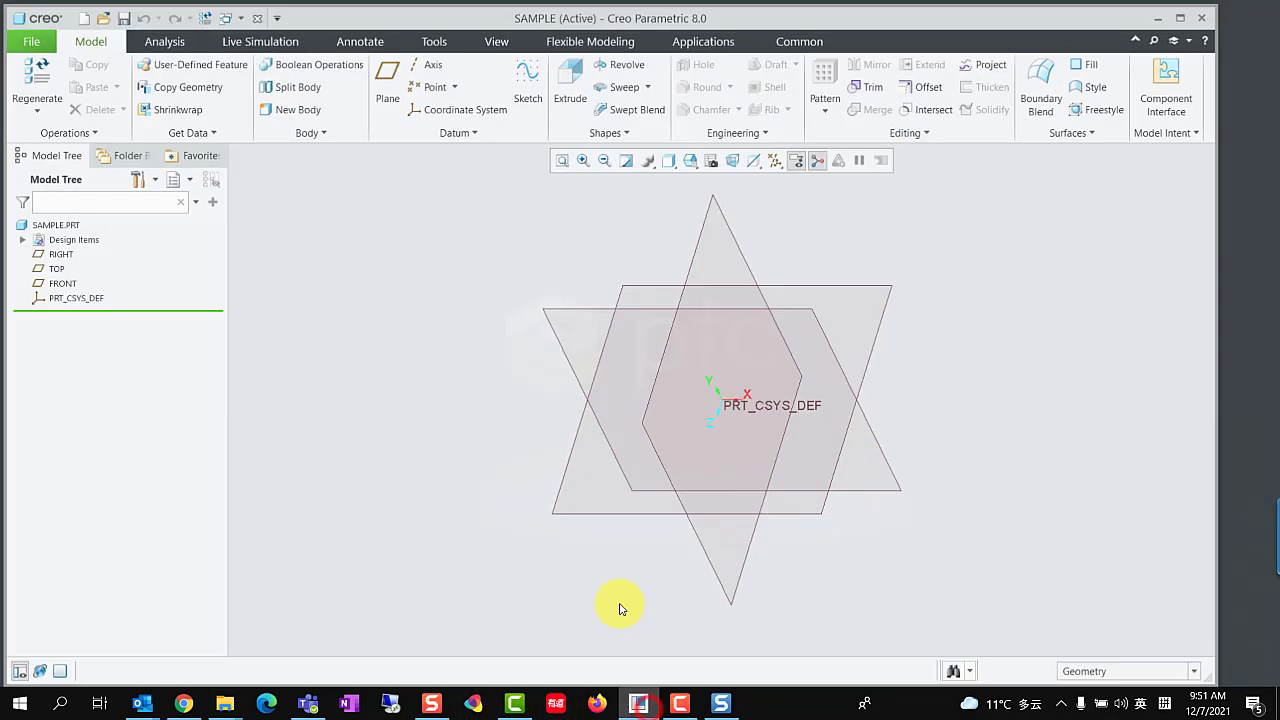
pyautogui.click(638, 703)
pyautogui.click(27, 40)
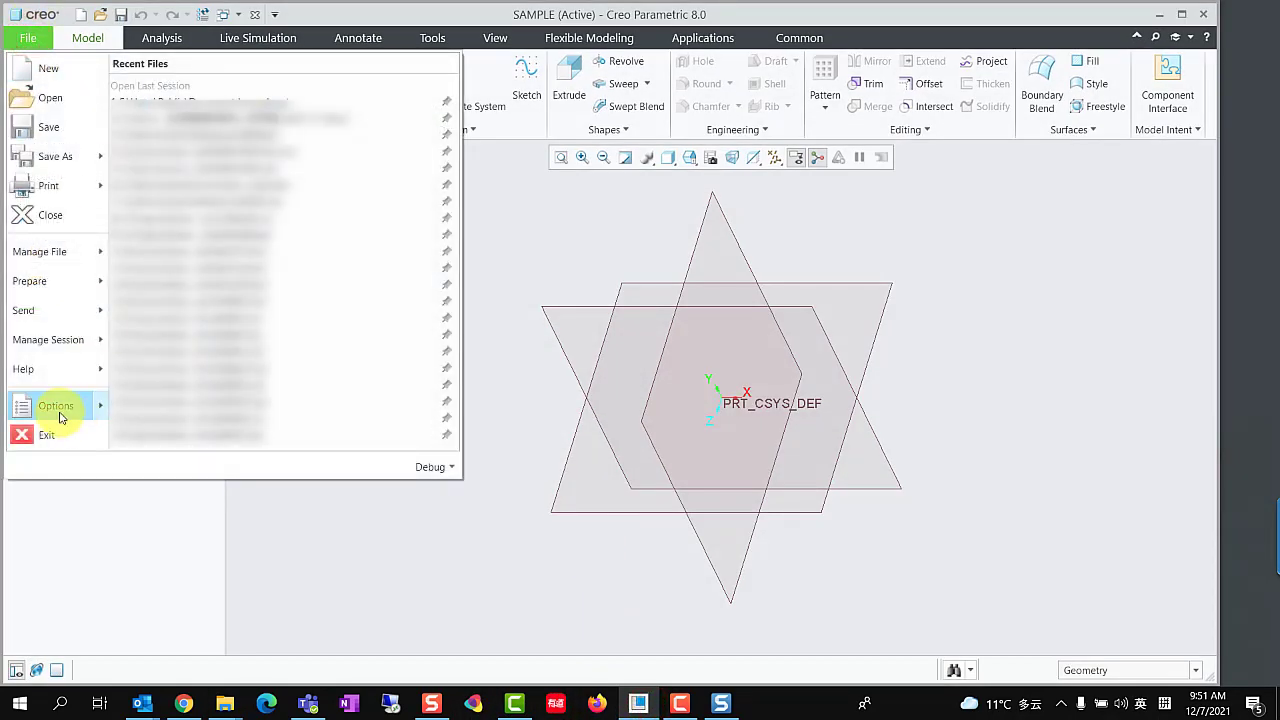
pyautogui.click(52, 404)
pyautogui.click(229, 482)
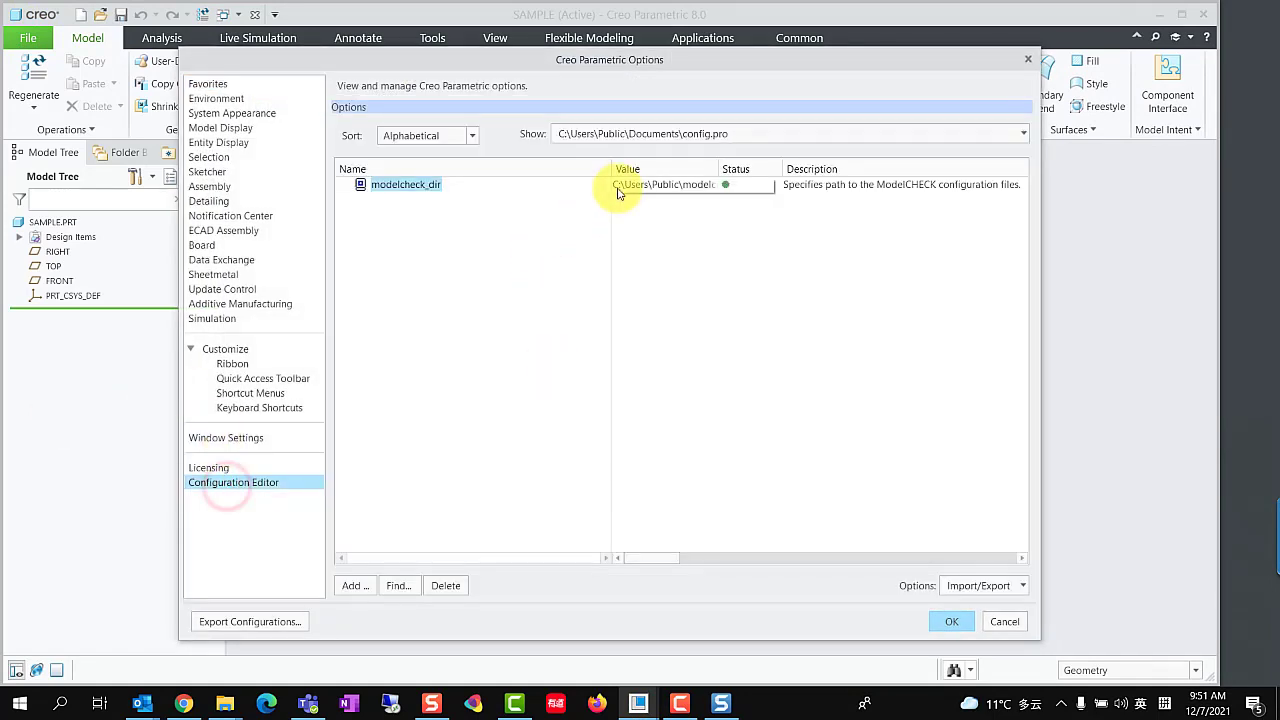
pyautogui.moveTo(715, 169); pyautogui.dragTo(840, 170)
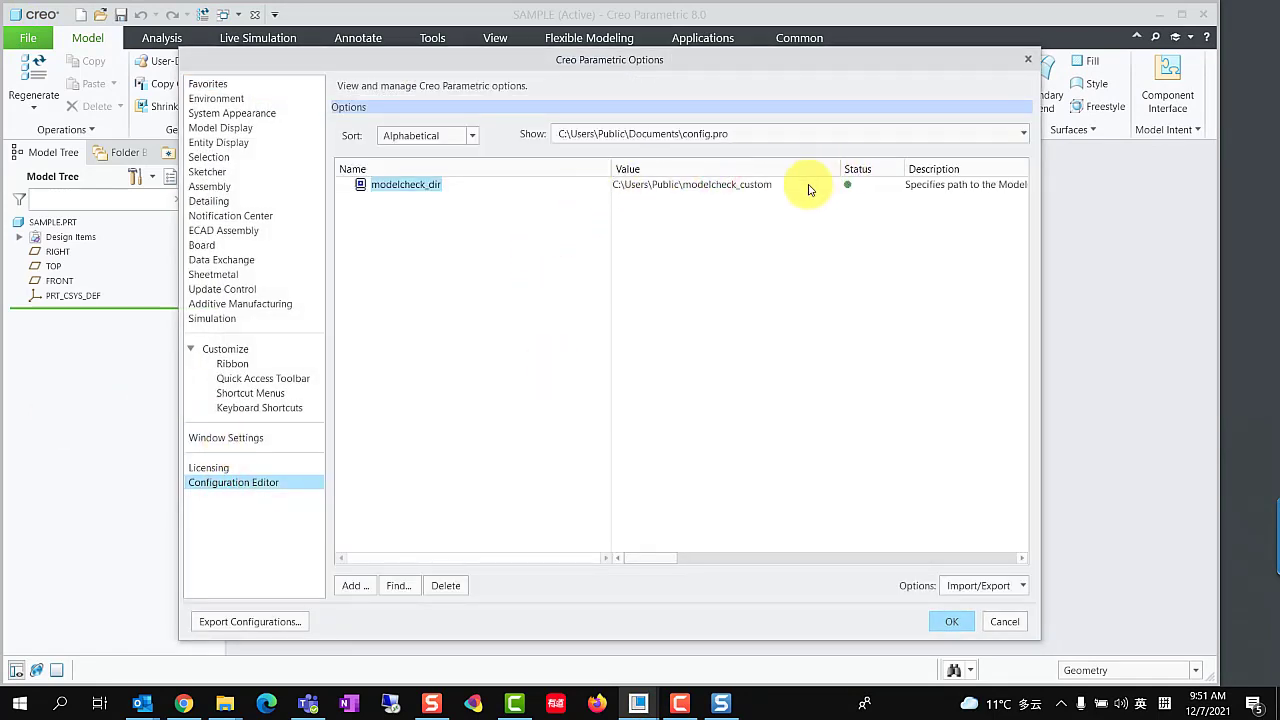
pyautogui.click(749, 184)
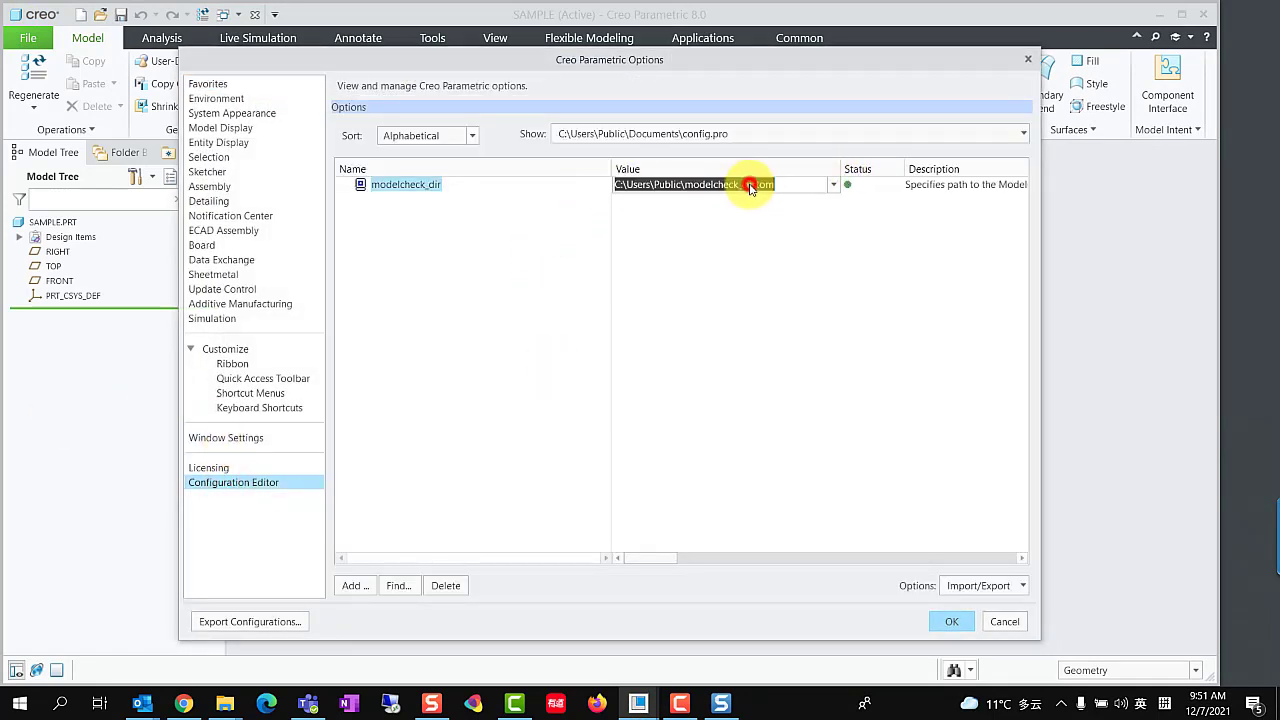
pyautogui.click(952, 621)
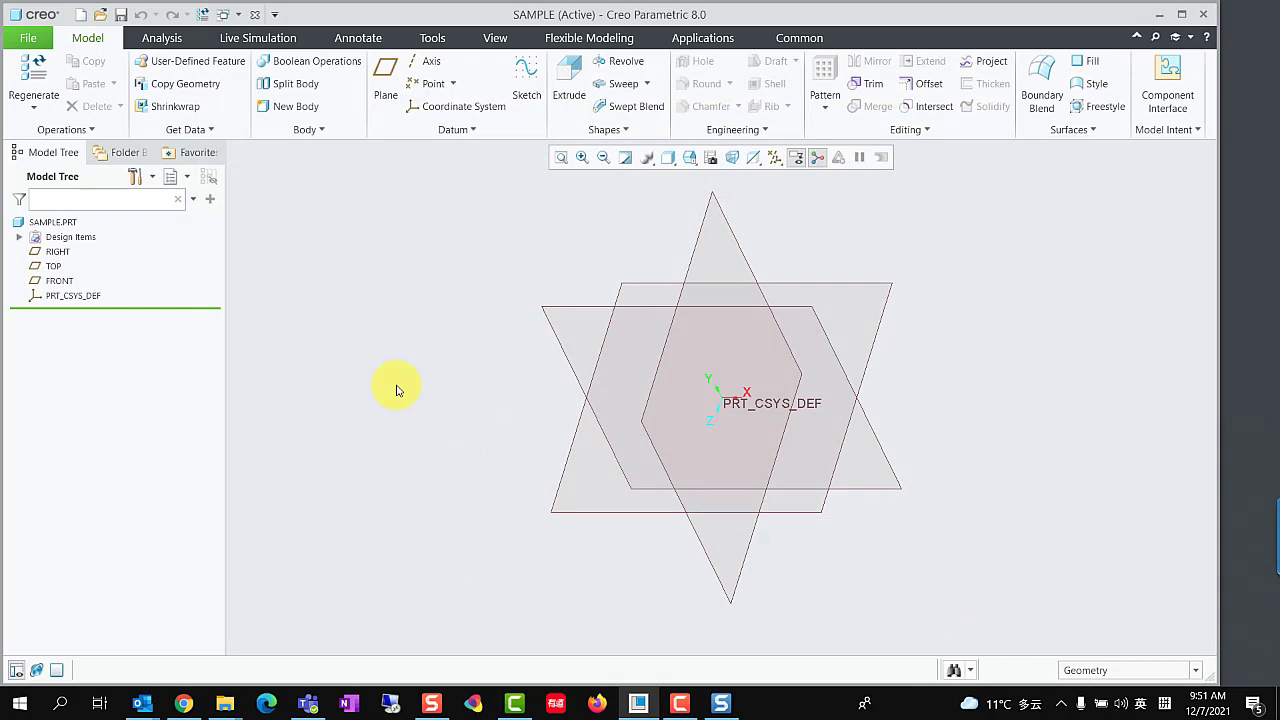
# Step: Open the ModelCHECK Configuration Tool from Environment options and start a new check file
pyautogui.click(28, 37)
pyautogui.click(49, 402)
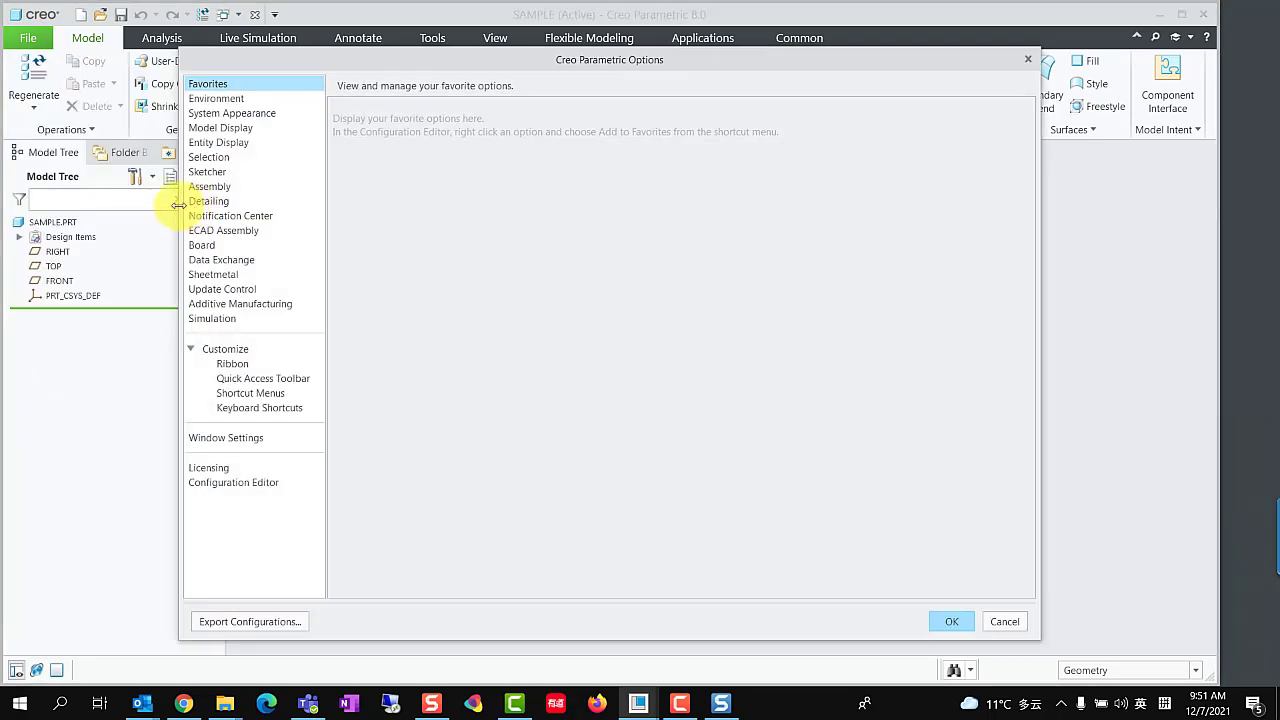
pyautogui.click(215, 99)
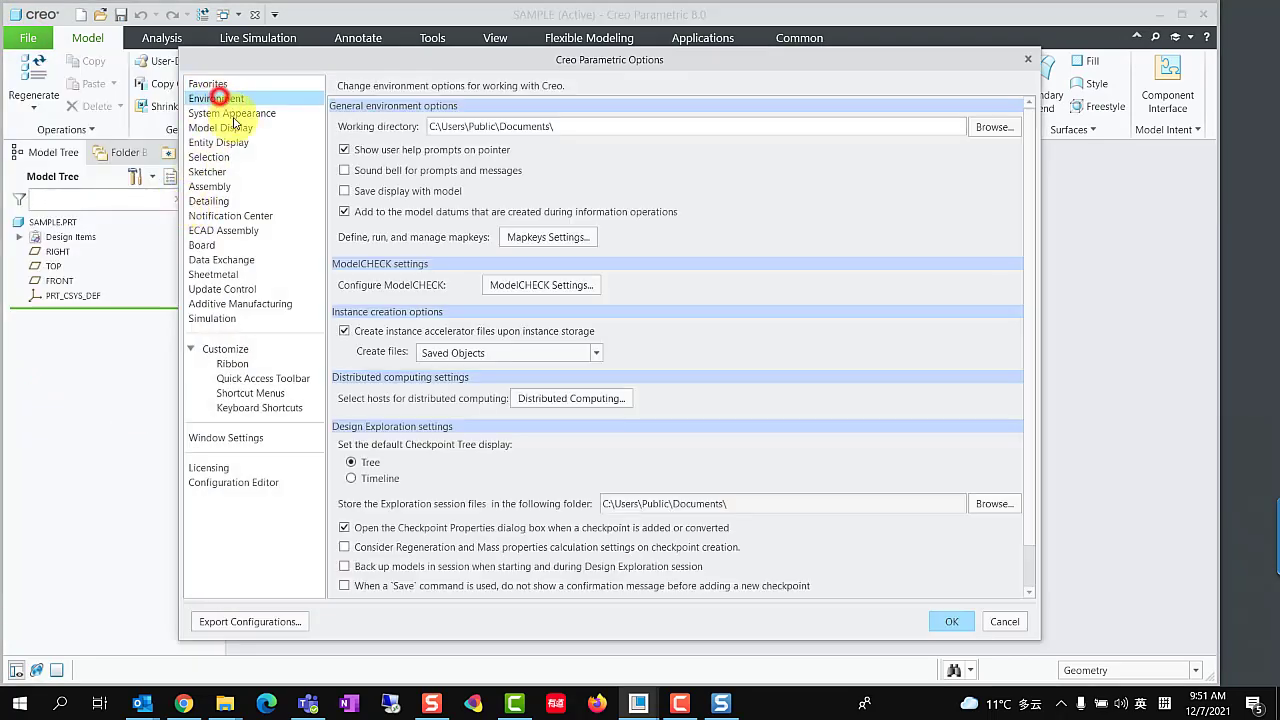
pyautogui.click(540, 285)
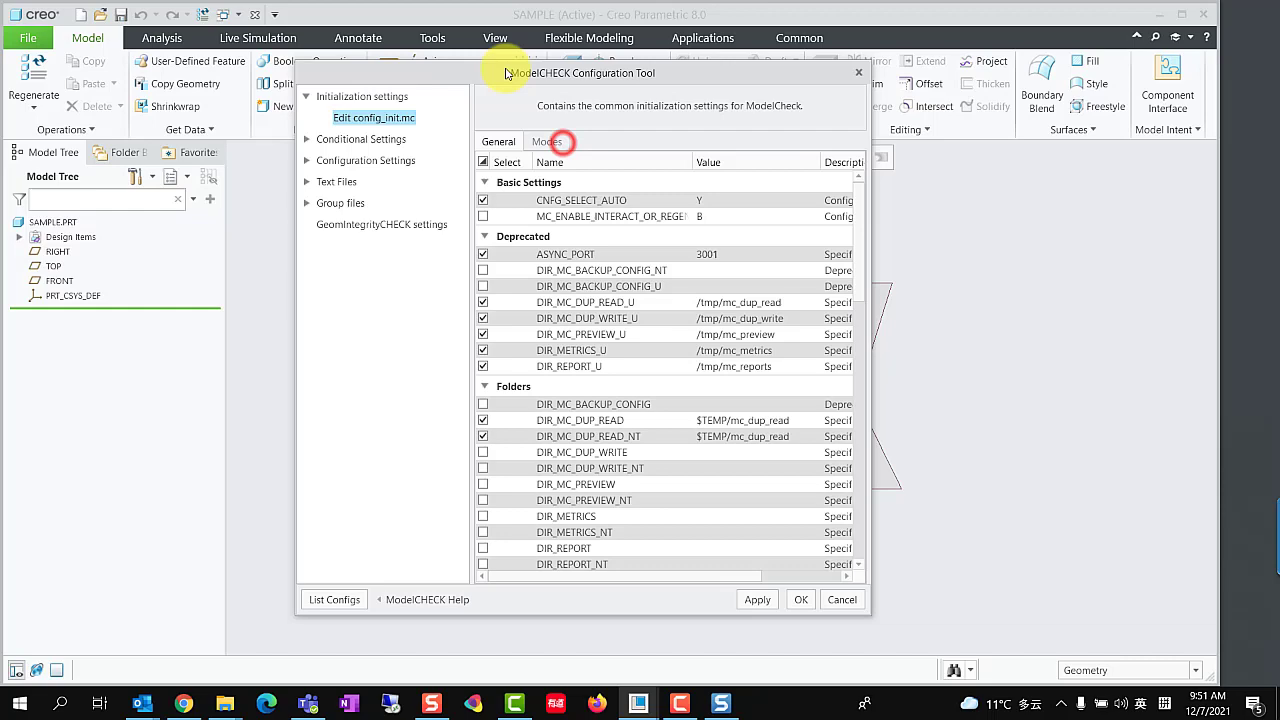
pyautogui.click(300, 143)
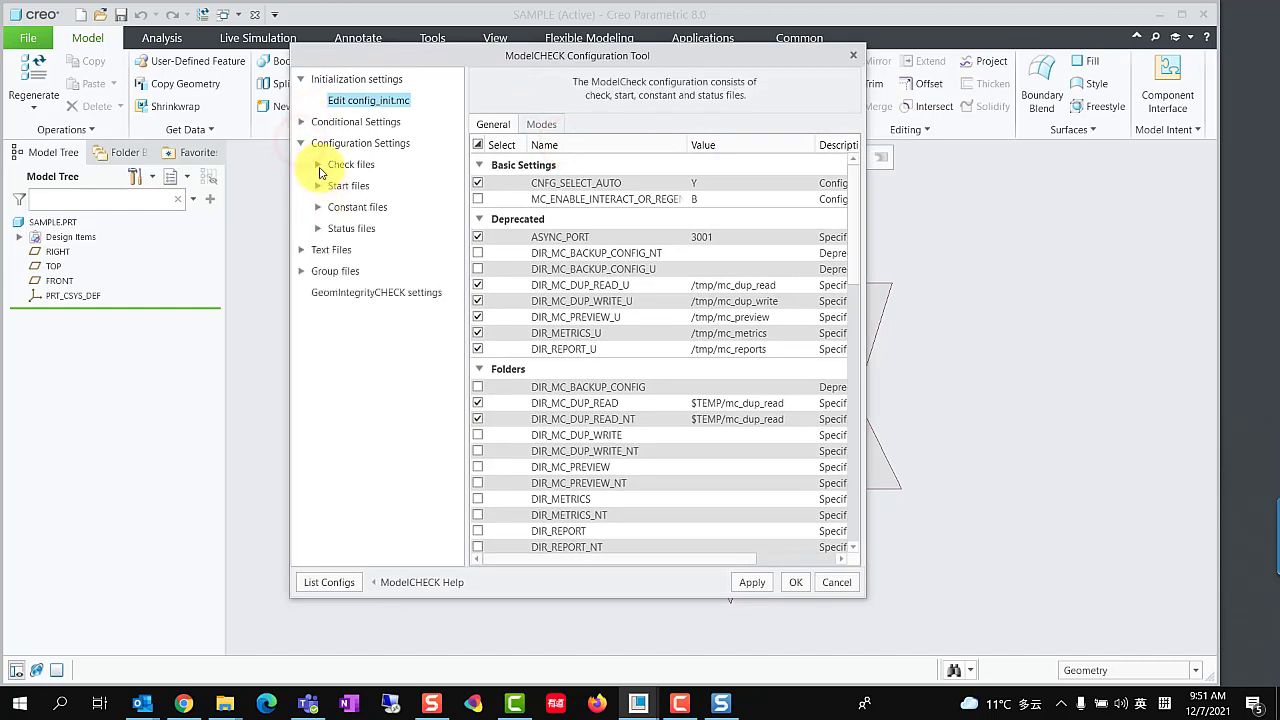
pyautogui.click(317, 164)
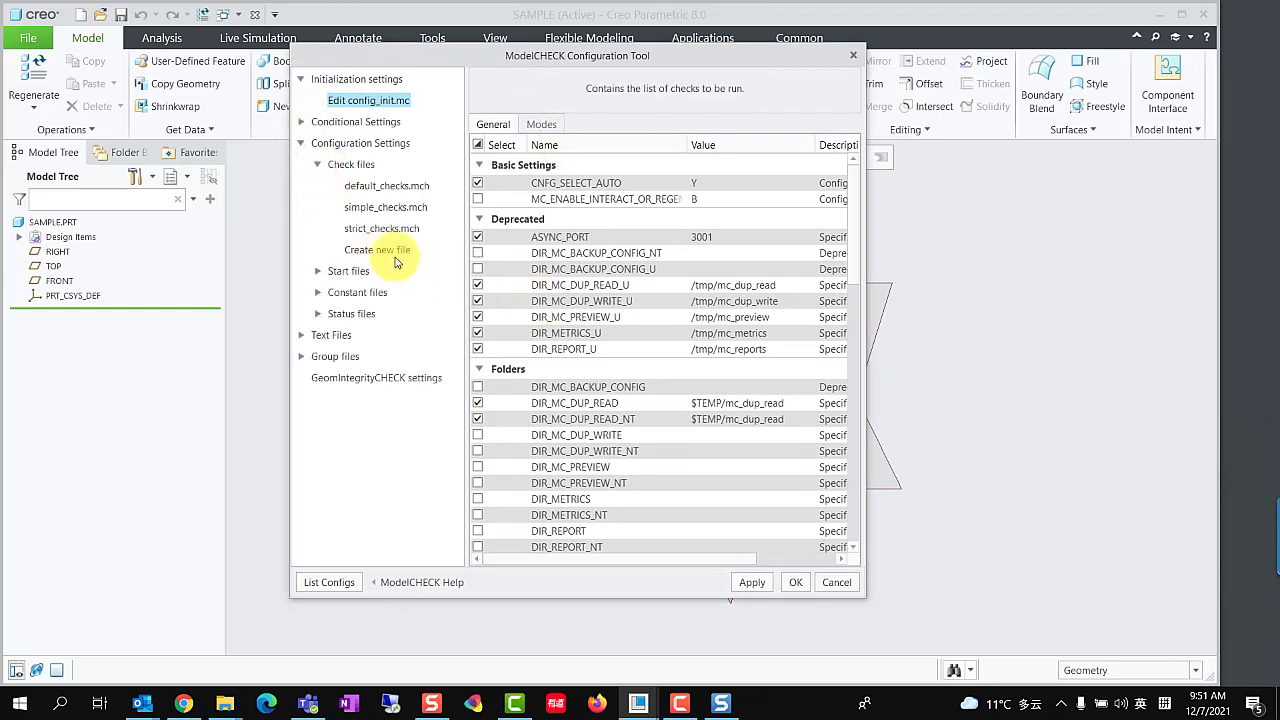
pyautogui.click(389, 251)
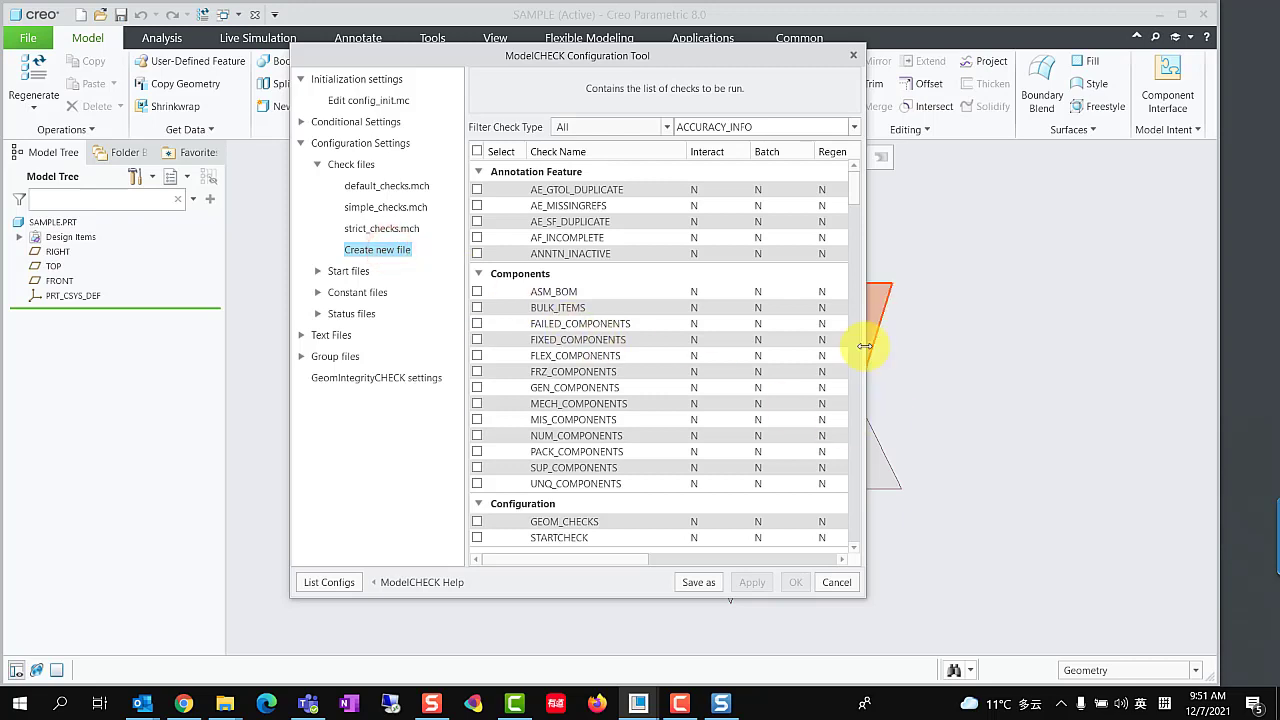
pyautogui.moveTo(864, 345); pyautogui.dragTo(977, 340)
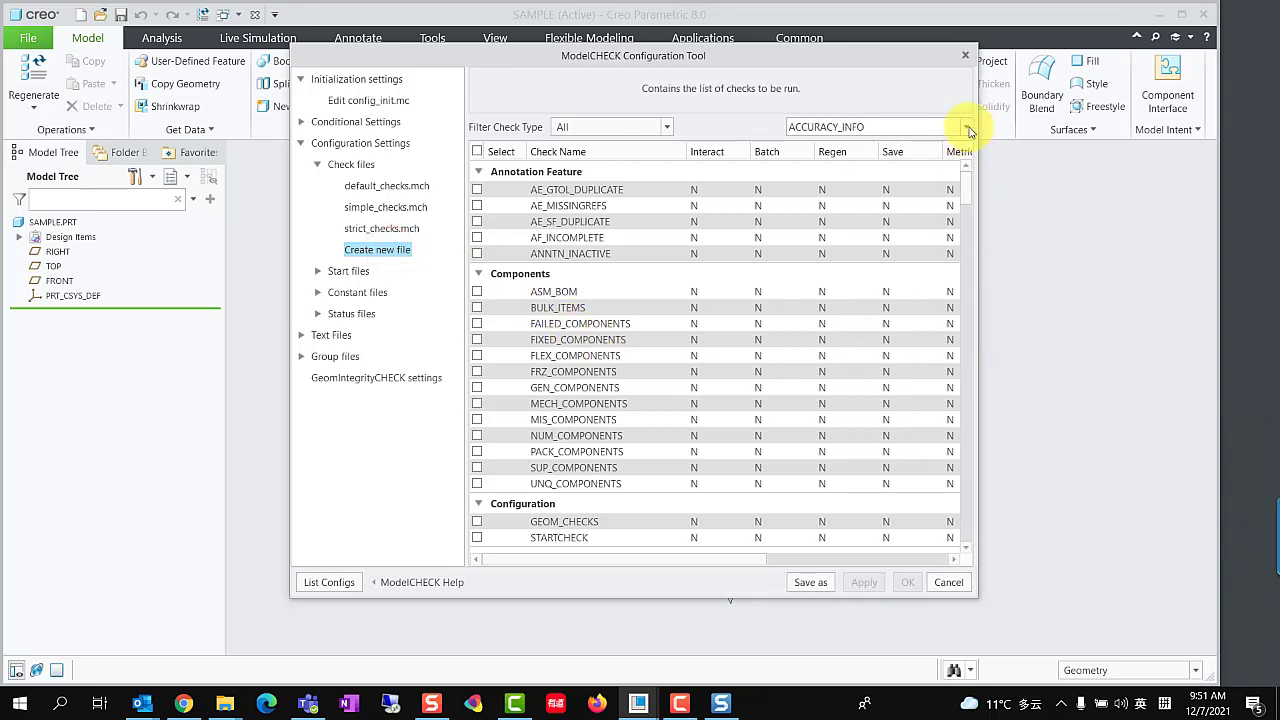
# Step: Enable the ADD_CHK_PARAM check with Interact set to Y
pyautogui.click(967, 130)
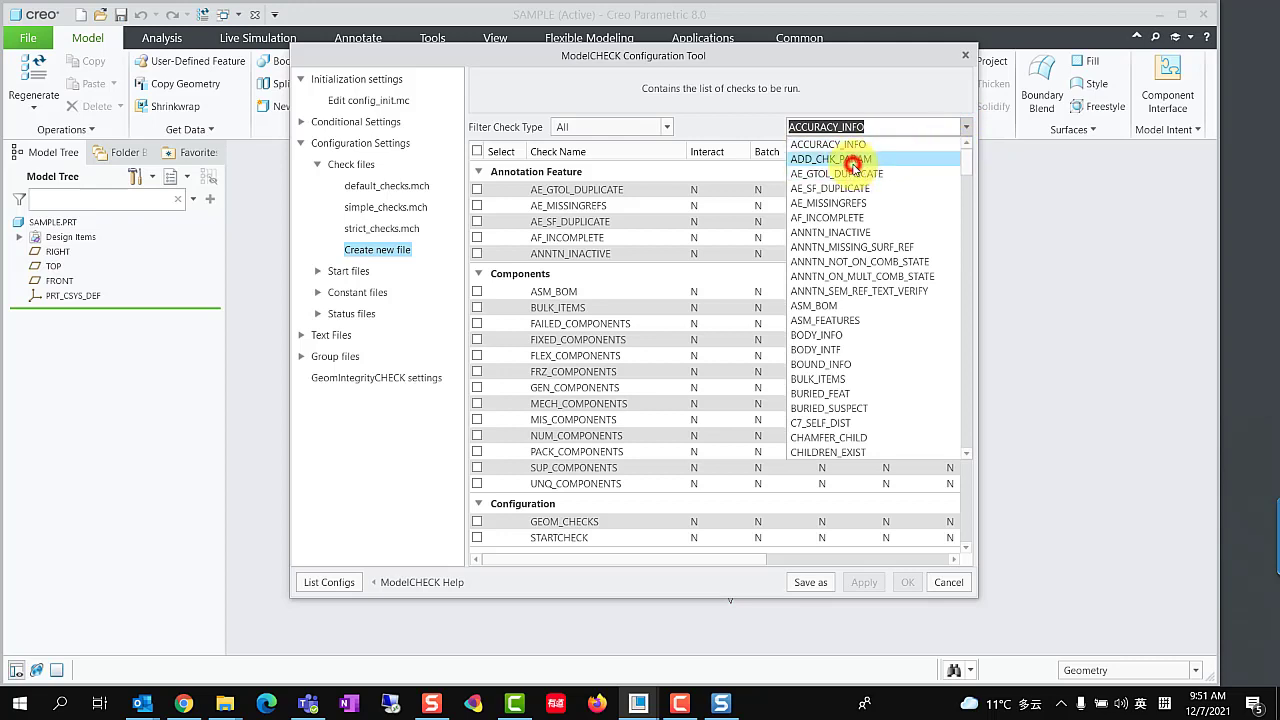
pyautogui.click(853, 161)
pyautogui.click(477, 545)
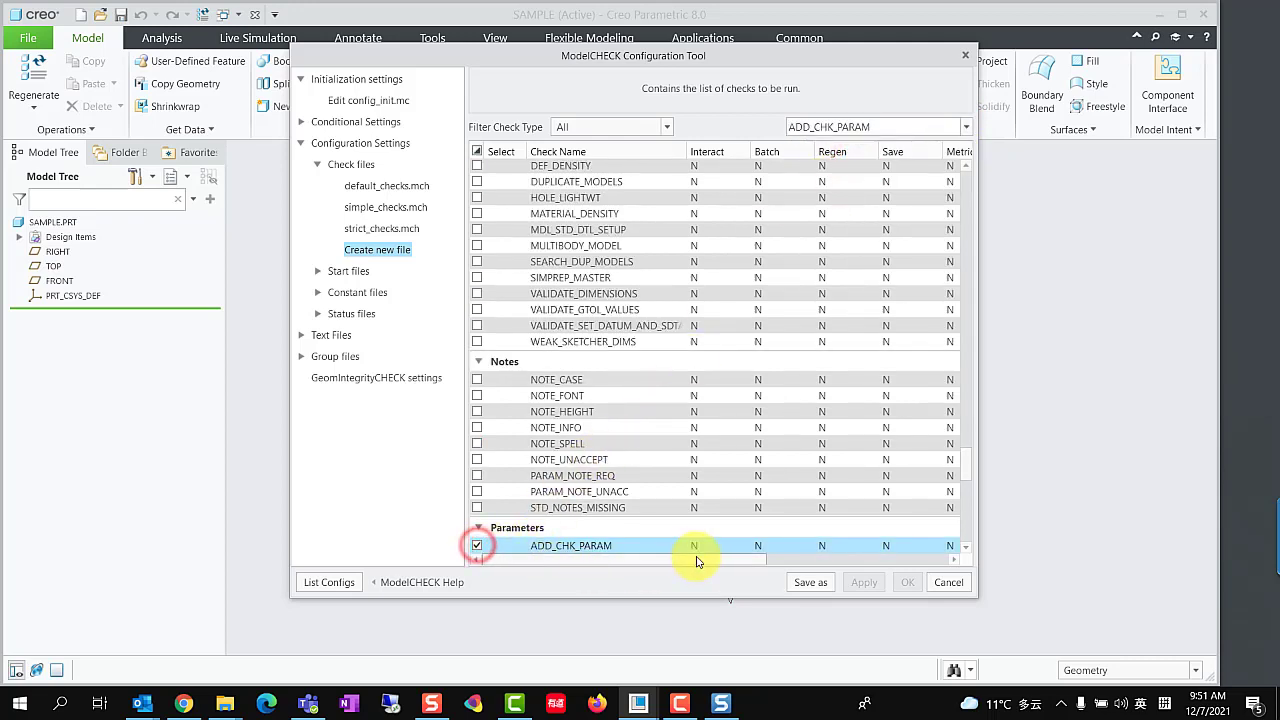
pyautogui.click(697, 545)
pyautogui.click(697, 545)
pyautogui.click(694, 563)
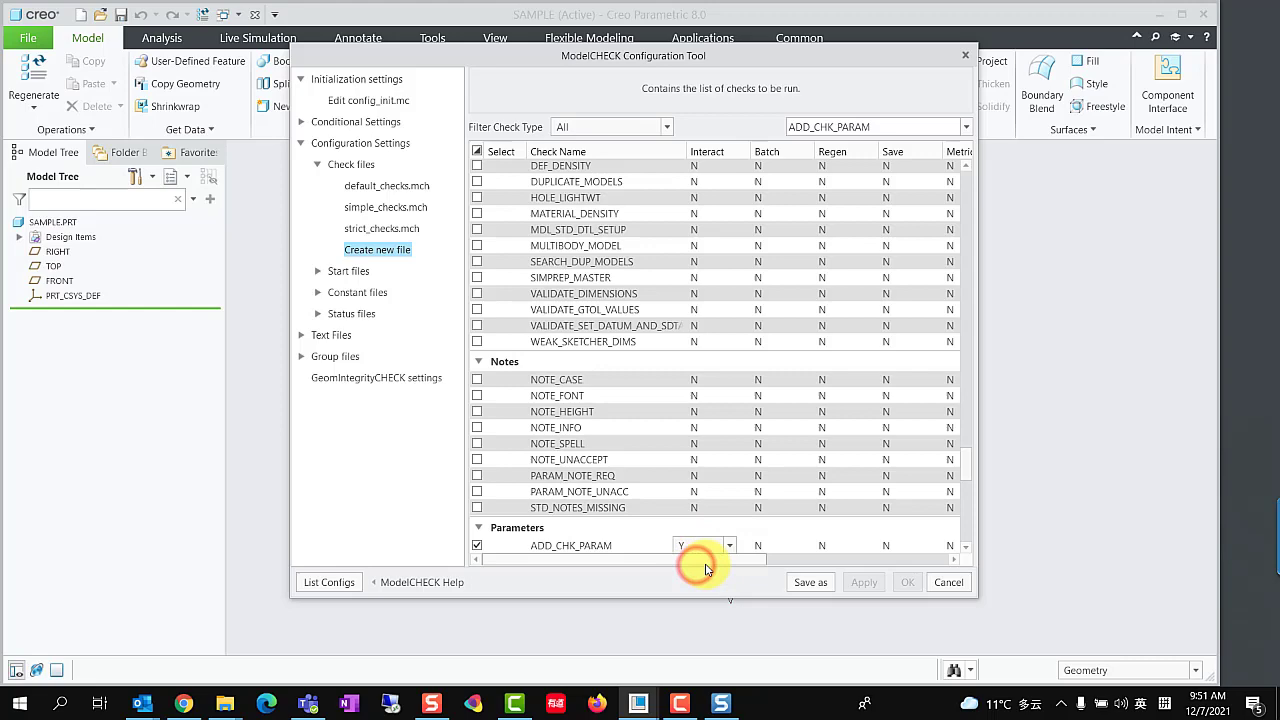
pyautogui.click(900, 126)
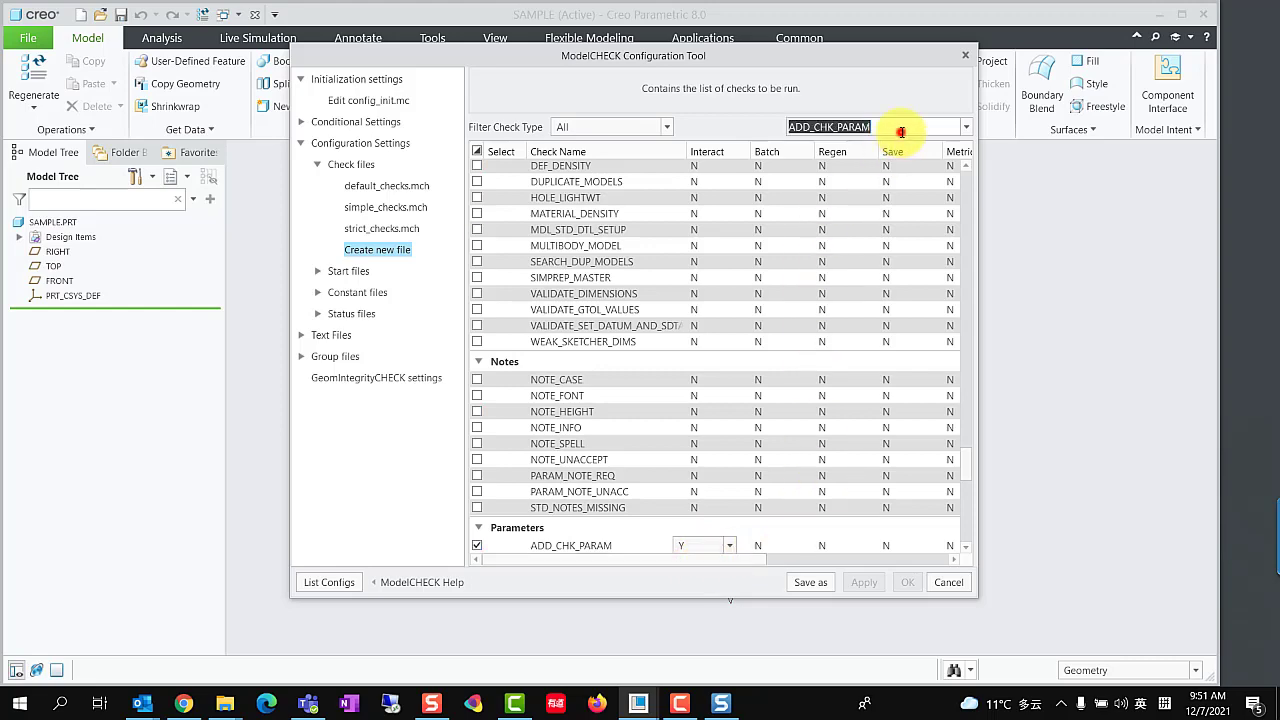
# Step: Enable the MODEL_NAME_STR check with Interact set to Y
pyautogui.click(962, 129)
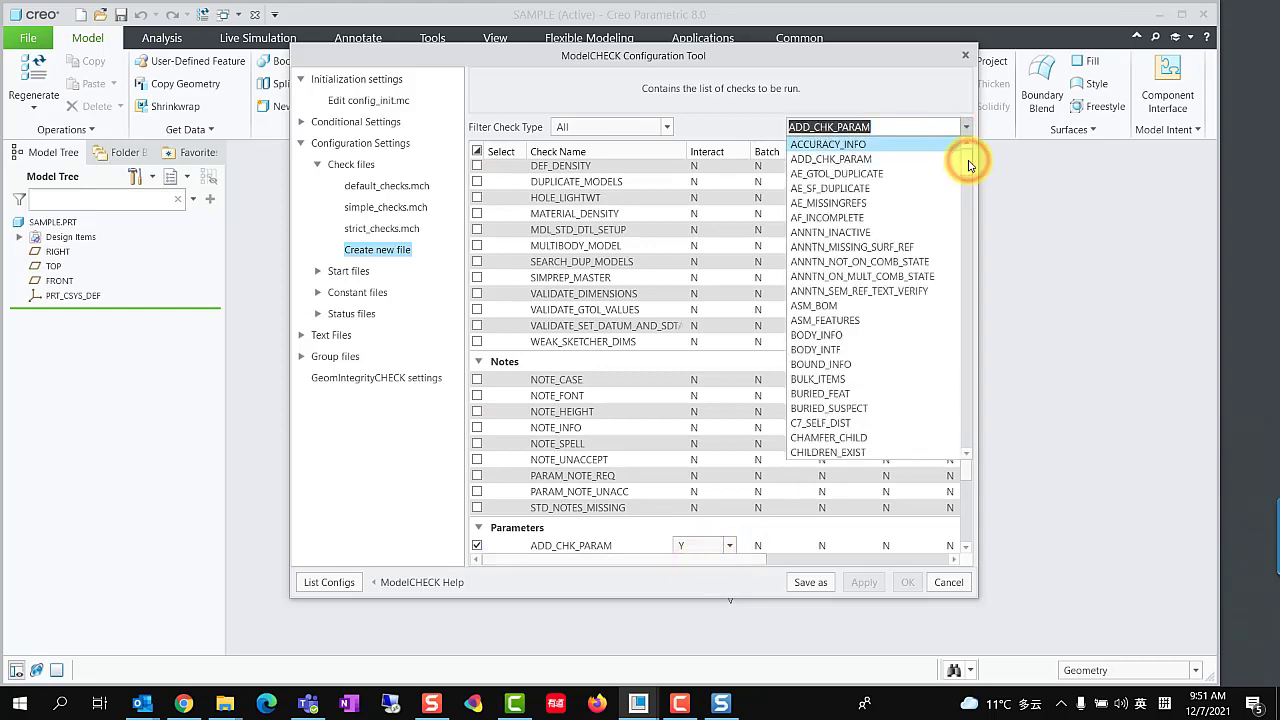
pyautogui.moveTo(968, 165); pyautogui.dragTo(968, 311)
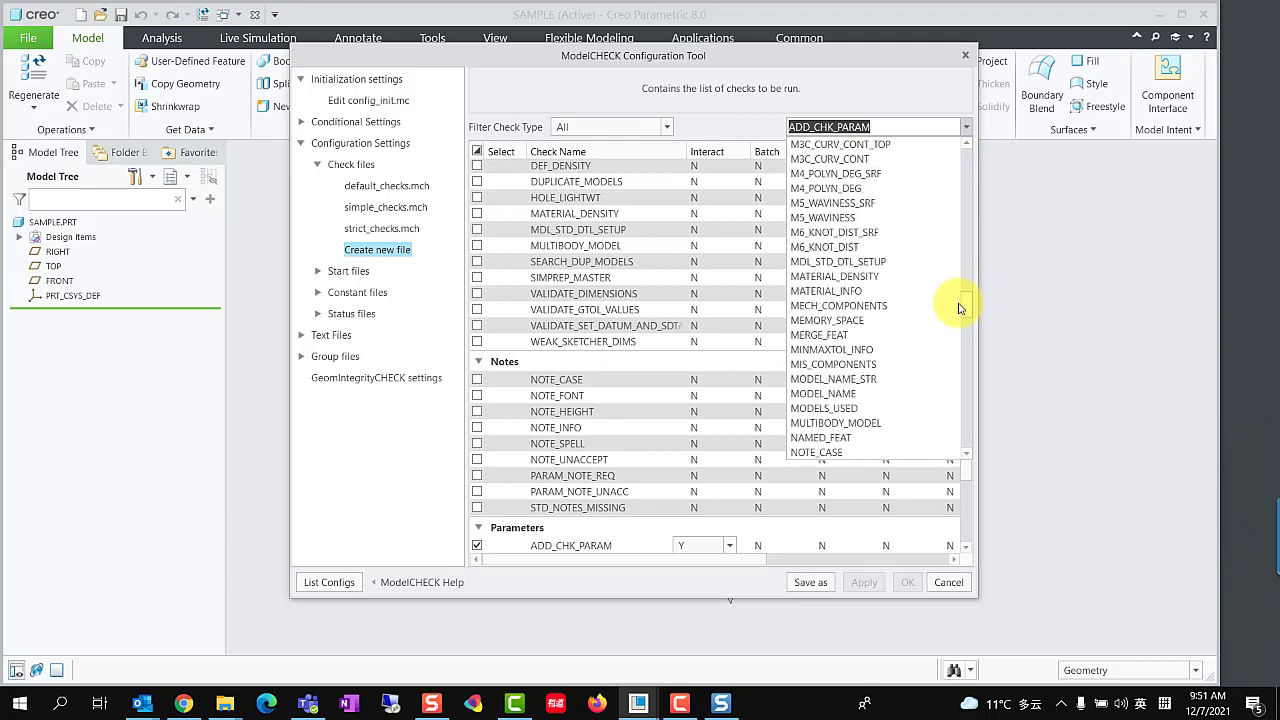
pyautogui.click(832, 381)
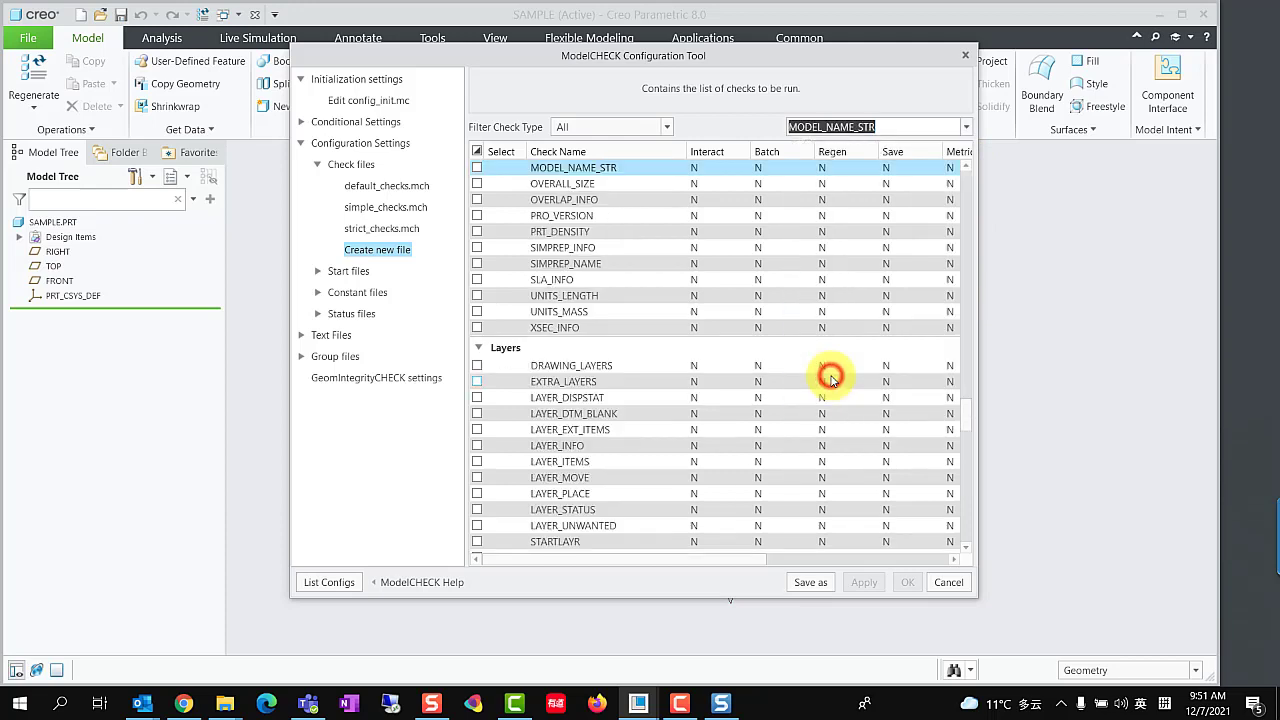
pyautogui.click(477, 167)
pyautogui.click(719, 165)
pyautogui.click(720, 167)
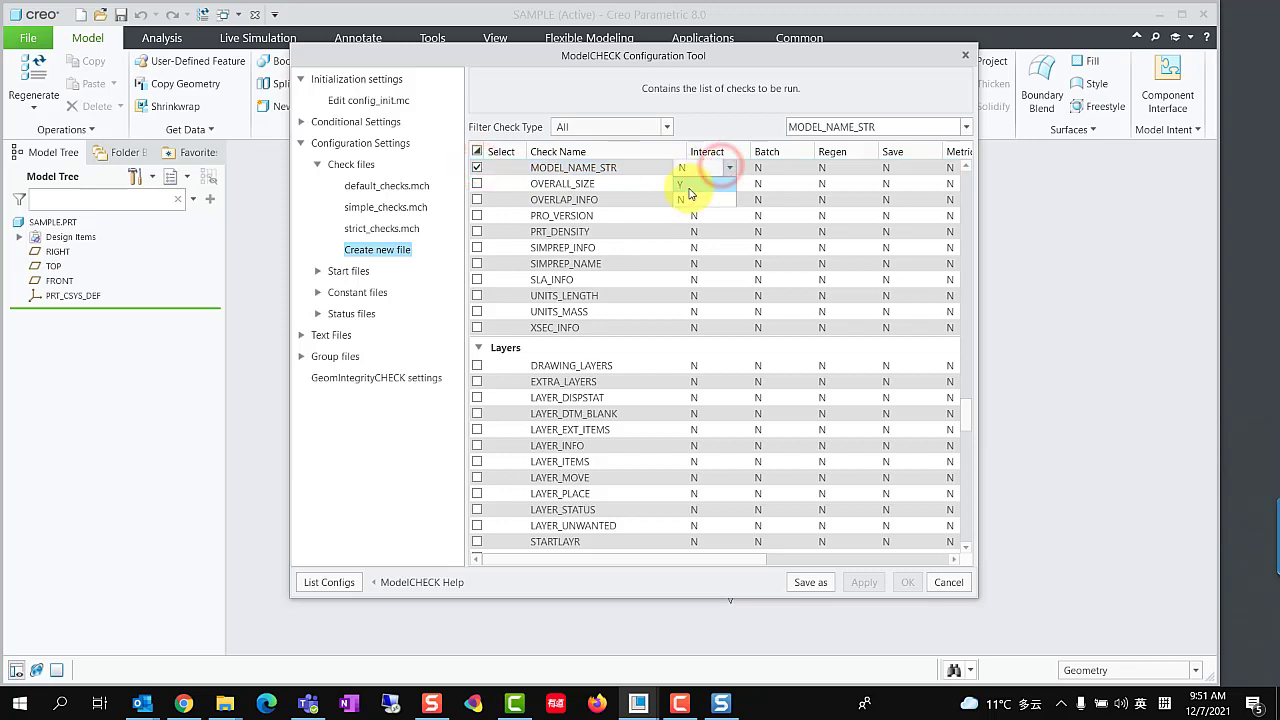
pyautogui.click(688, 184)
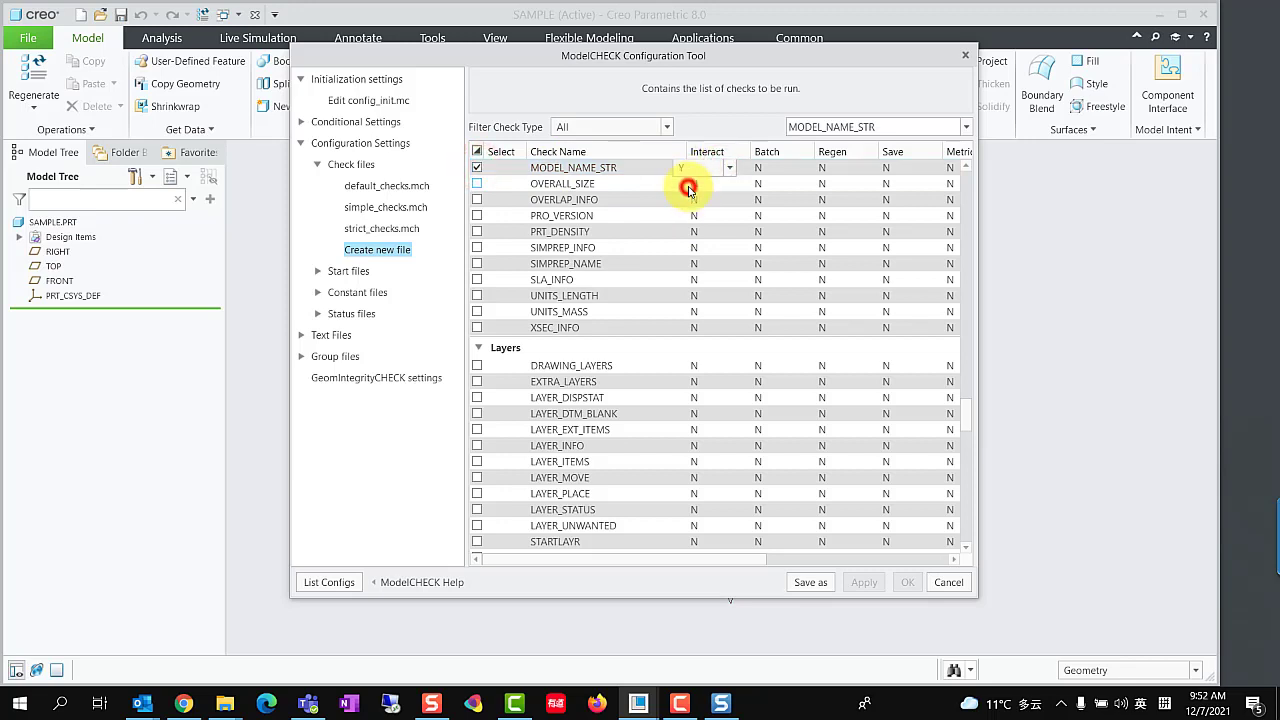
# Step: Save the check file as add_model_name.mch and reopen it from the refreshed Check files list
pyautogui.click(812, 583)
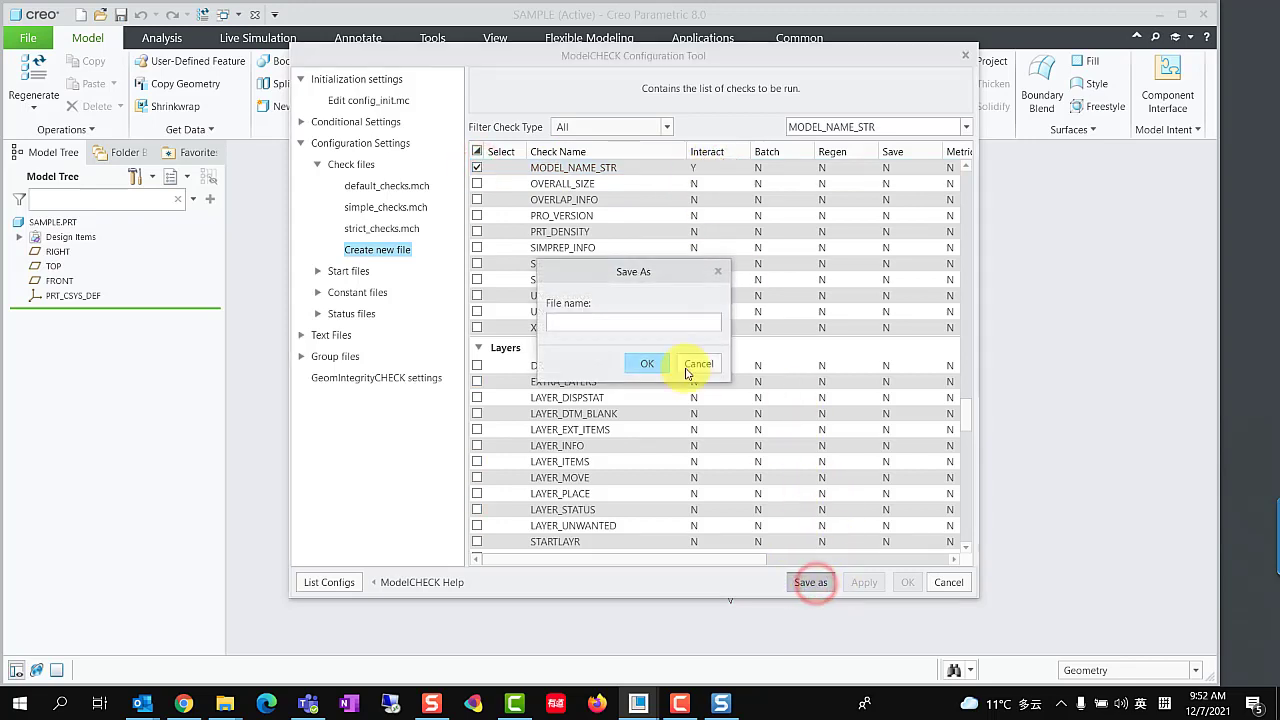
pyautogui.click(589, 318)
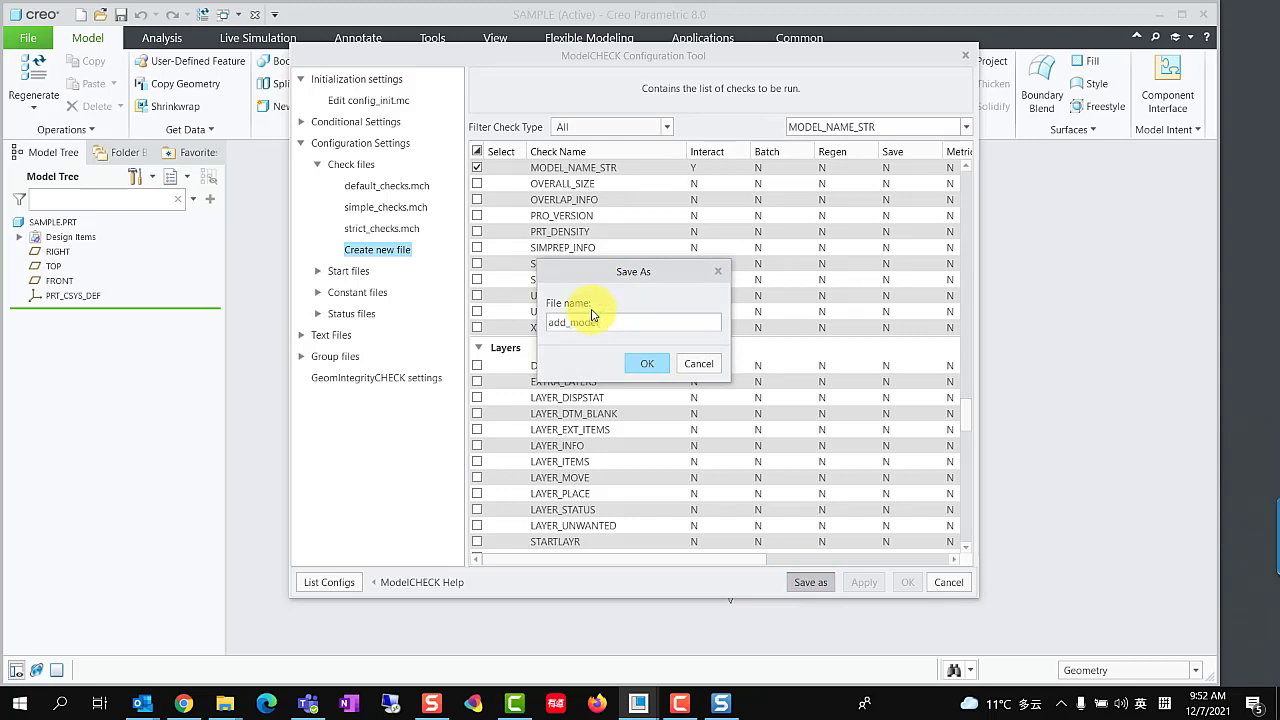
pyautogui.write('add_model_name')
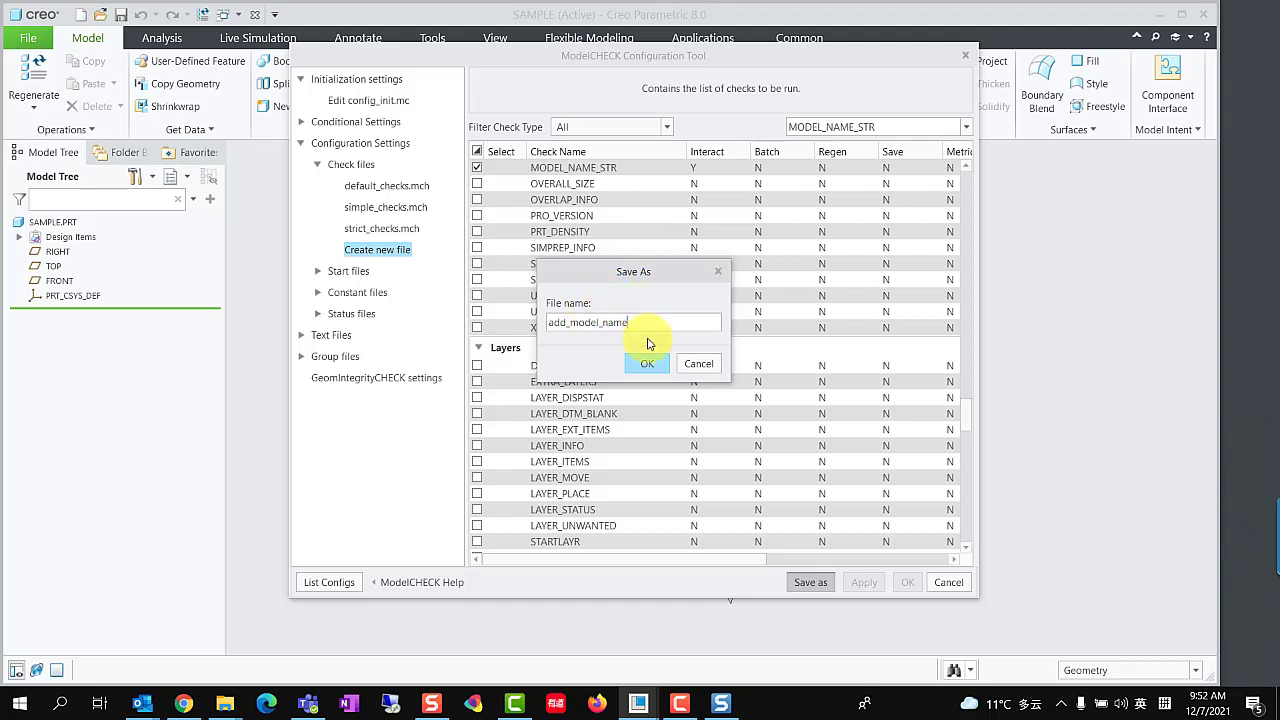
pyautogui.click(650, 364)
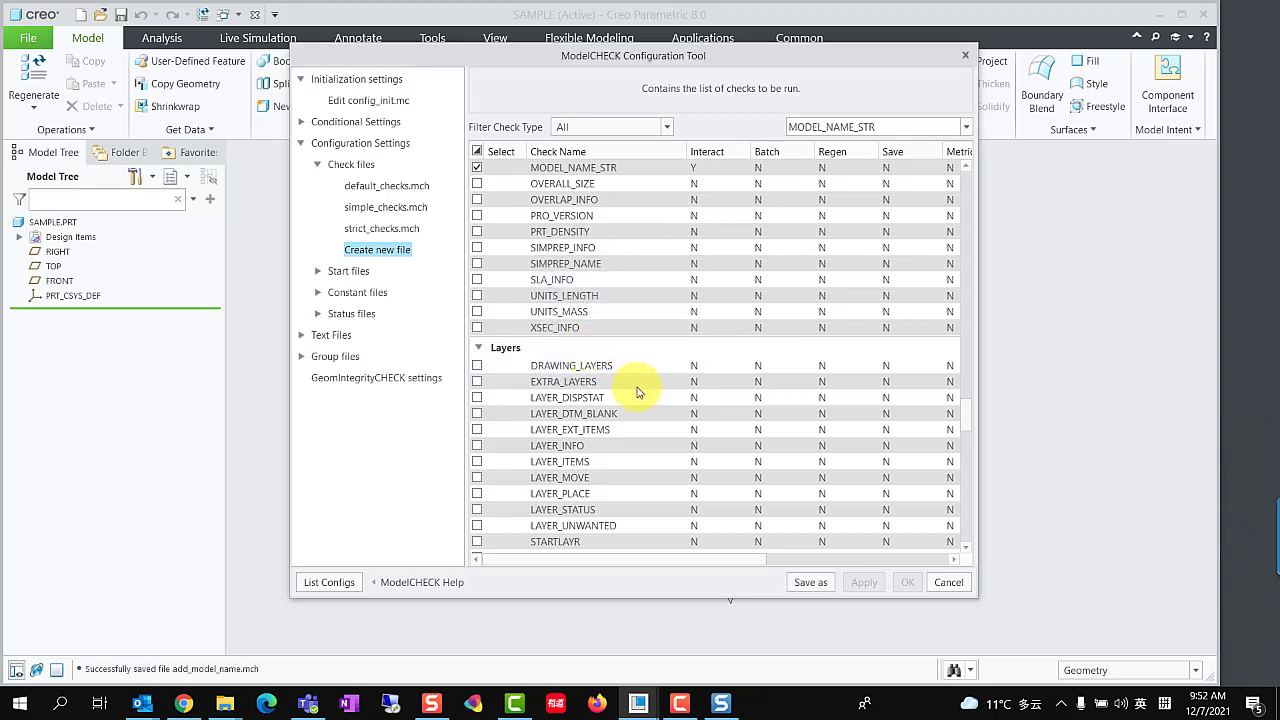
pyautogui.click(318, 165)
pyautogui.click(318, 165)
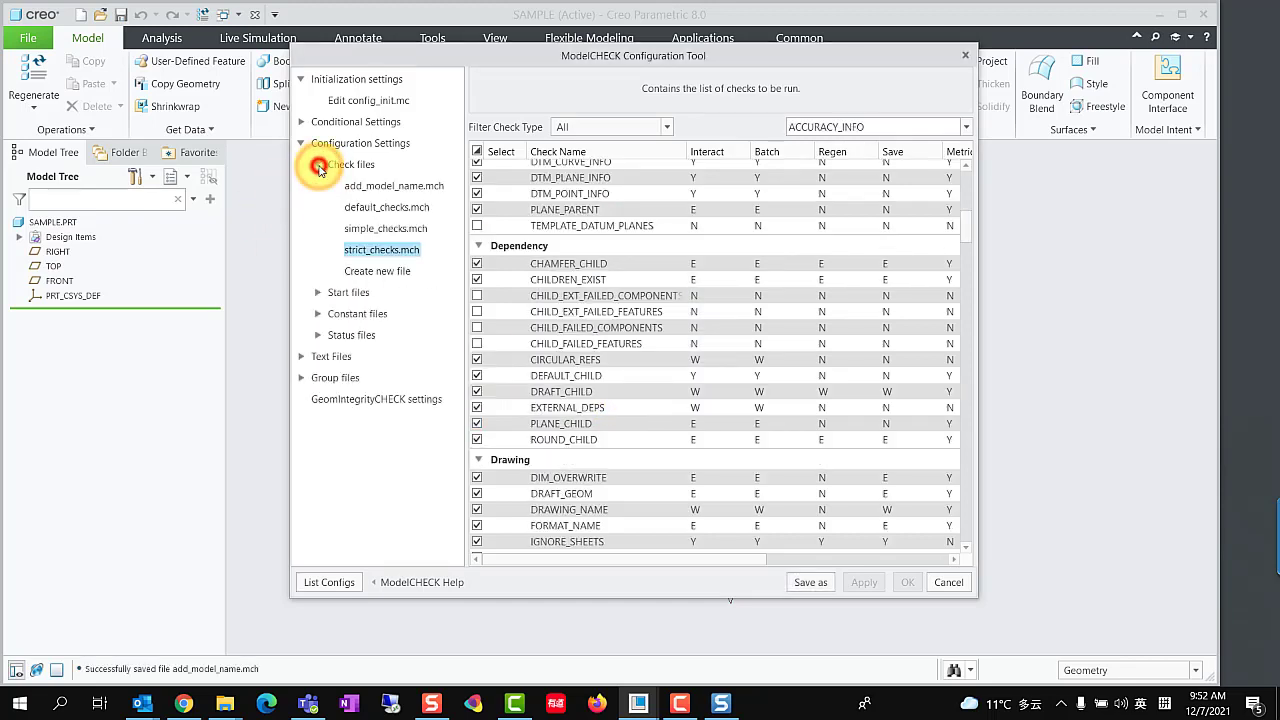
pyautogui.click(385, 186)
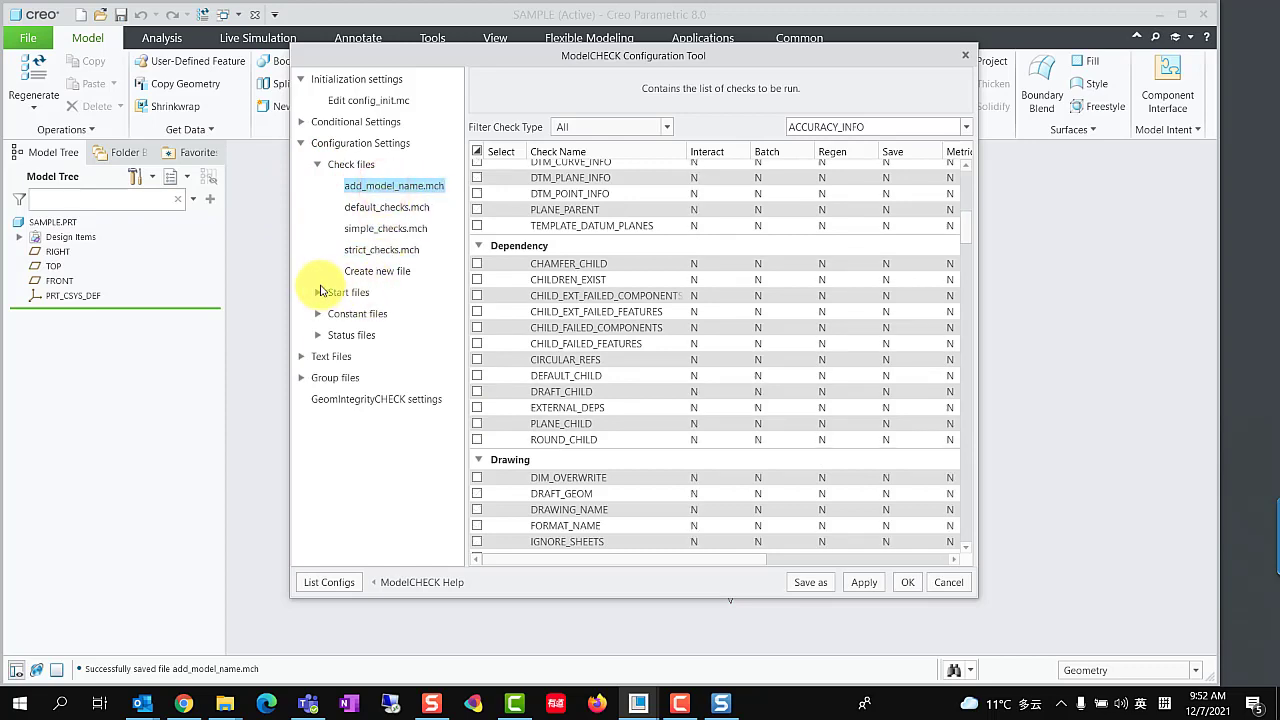
pyautogui.click(317, 292)
# Step: Create a new start file and add an empty check row to it
pyautogui.click(380, 379)
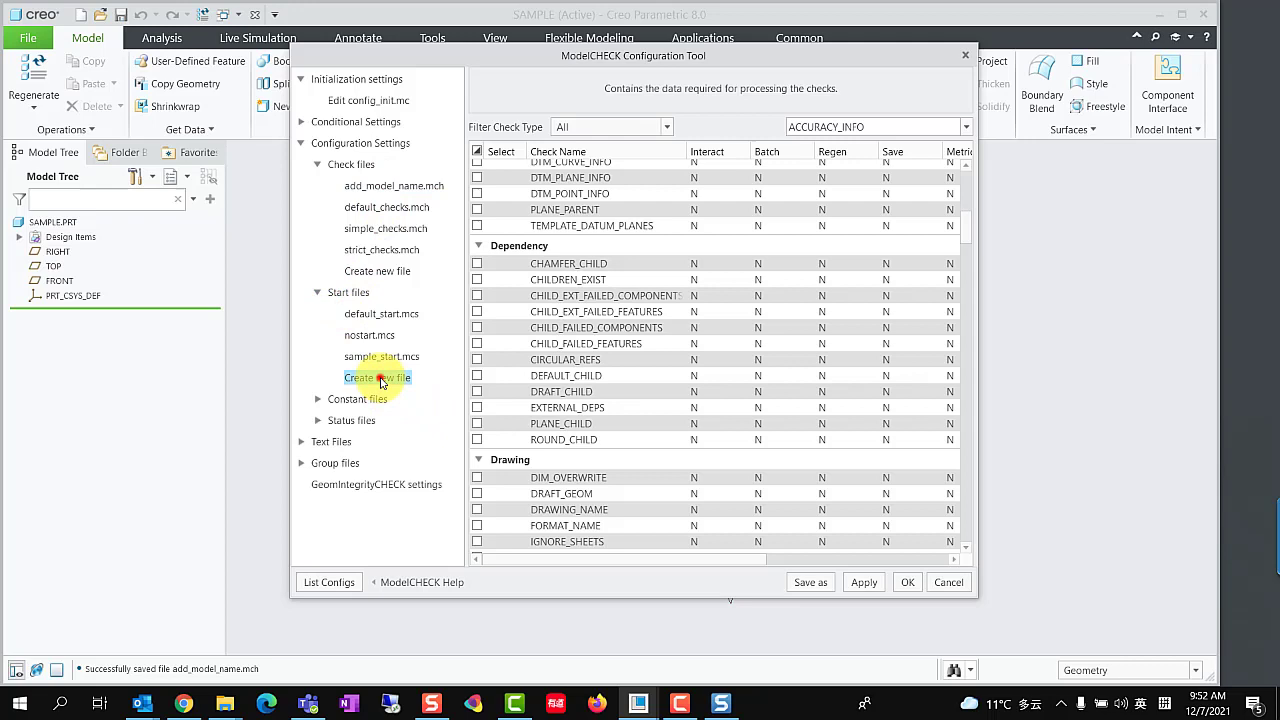
pyautogui.click(539, 168)
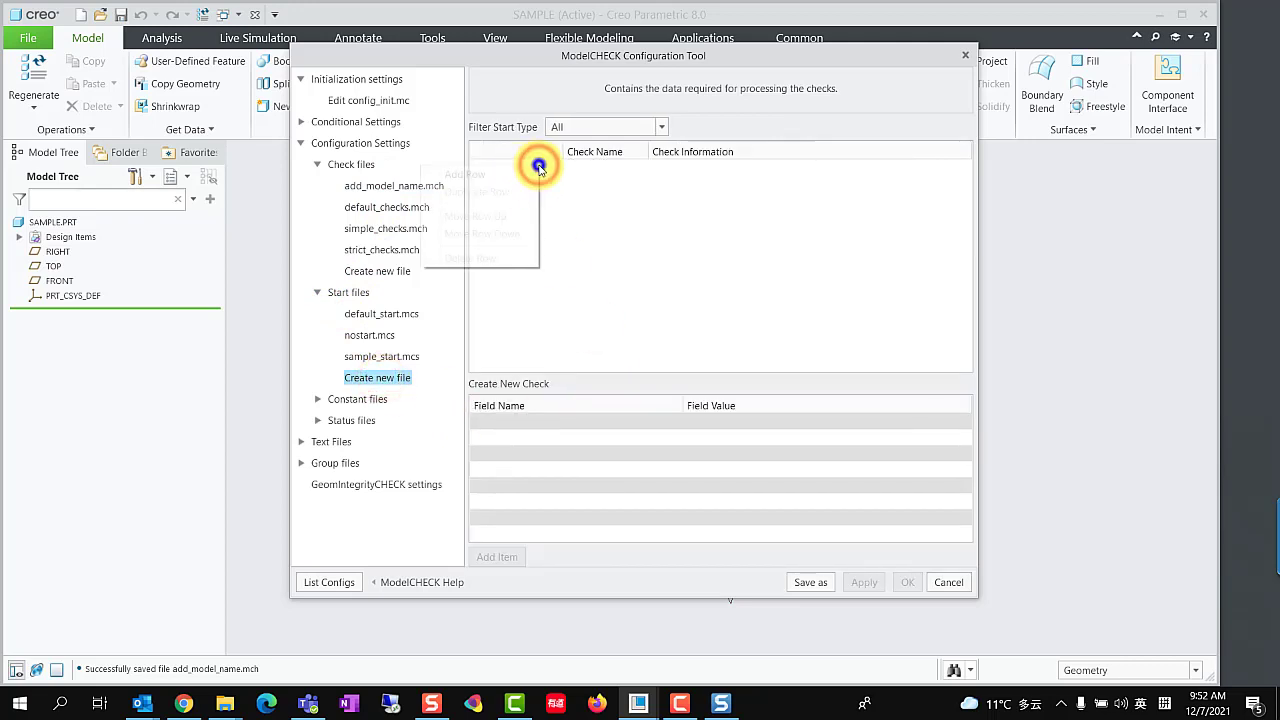
pyautogui.rightClick(539, 168)
pyautogui.click(515, 173)
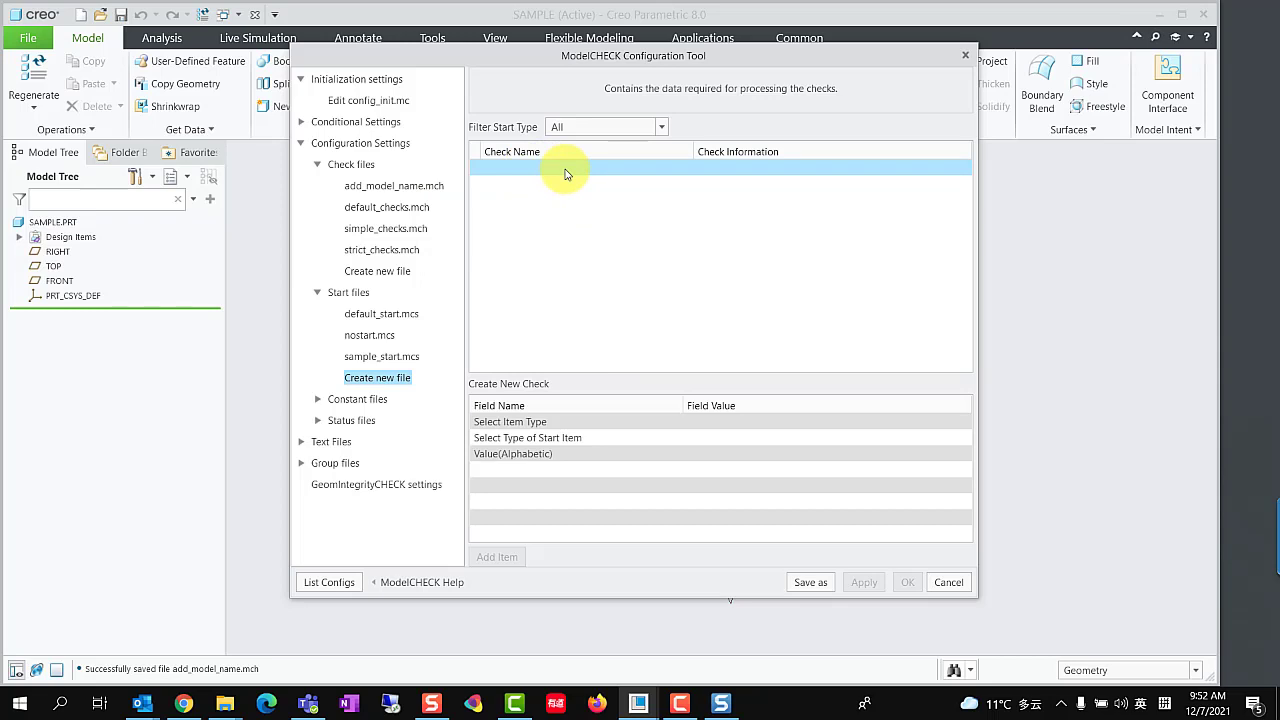
pyautogui.click(566, 170)
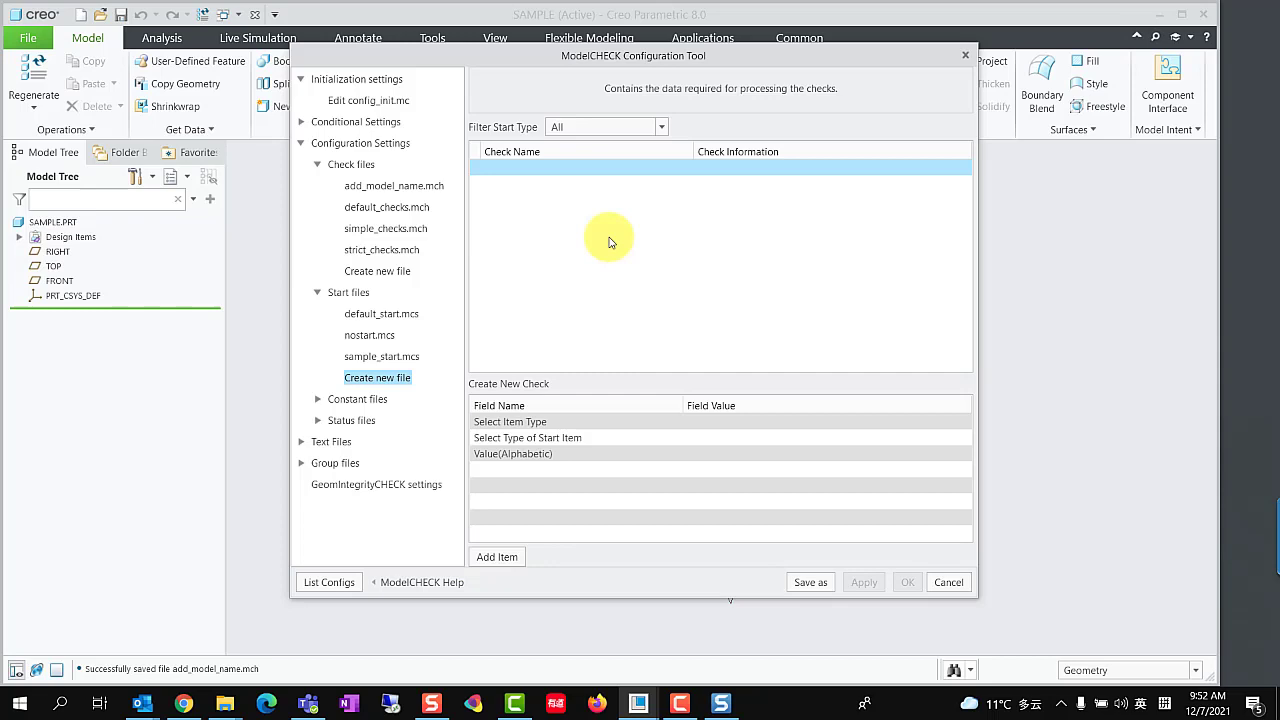
# Step: Add a Part 'Add Check Parameter' item with name 'name' and value MODEL_NAME_STR
pyautogui.click(714, 421)
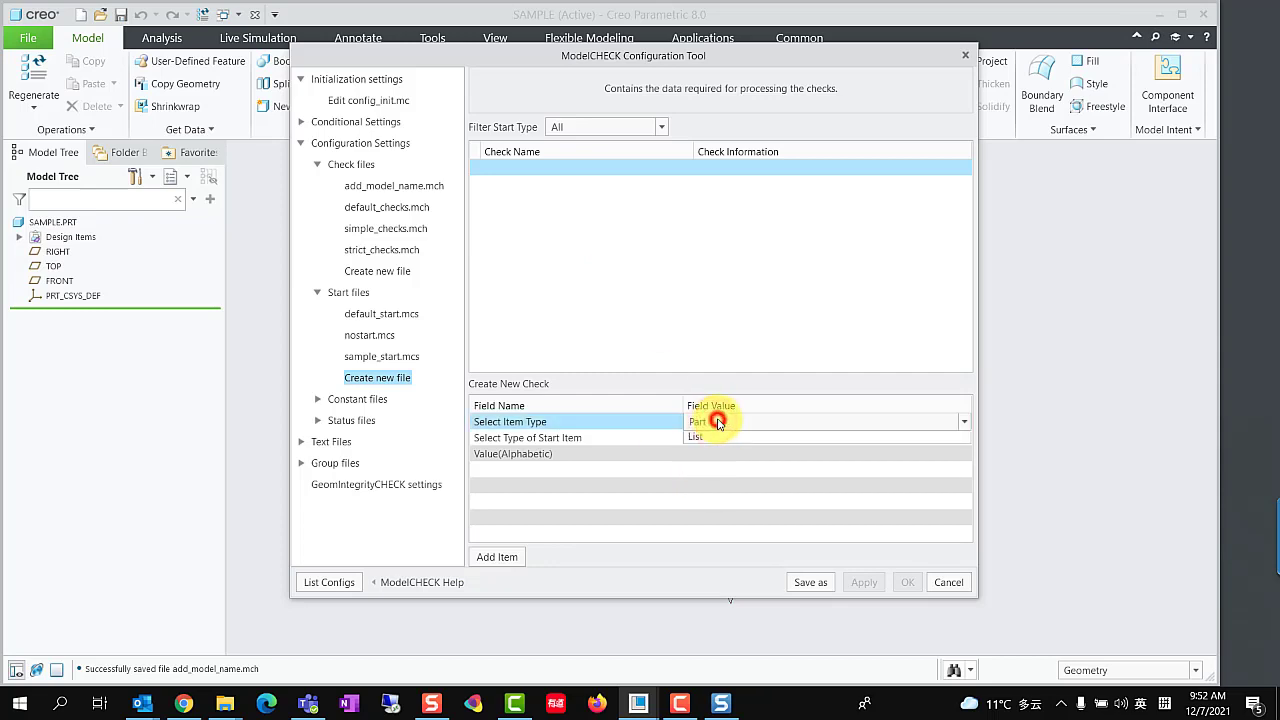
pyautogui.click(717, 421)
pyautogui.click(717, 431)
pyautogui.click(712, 437)
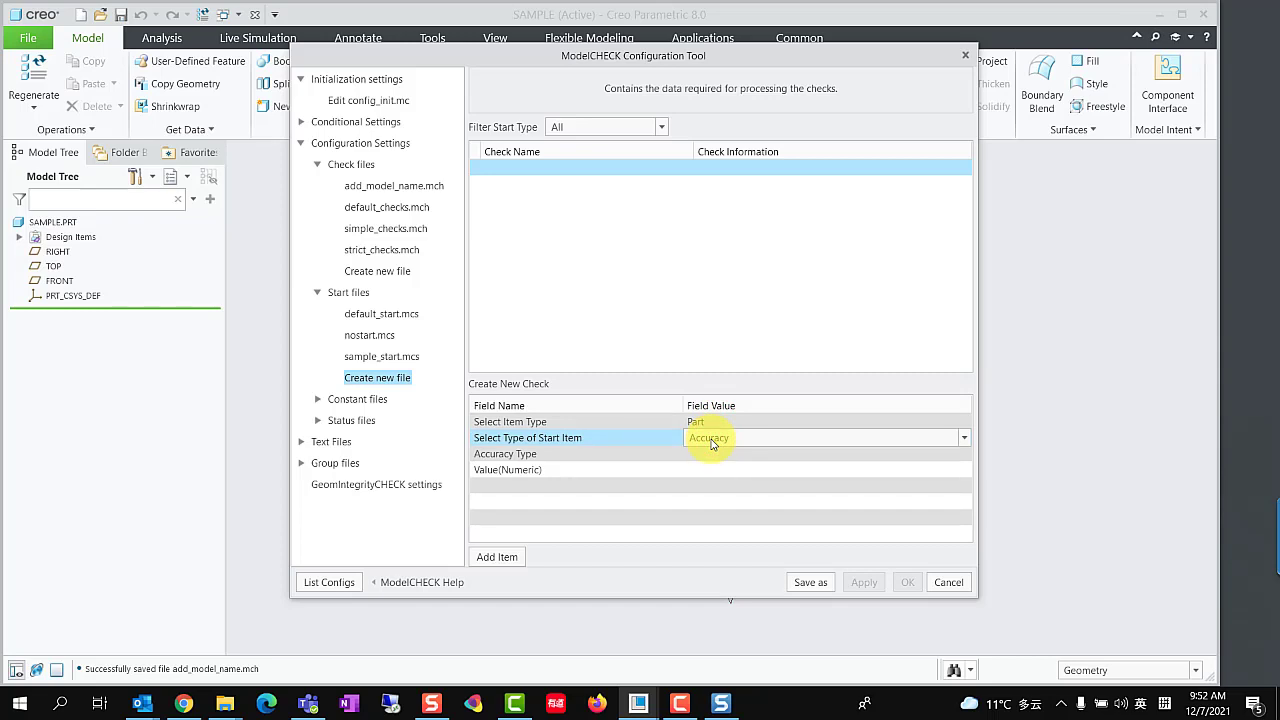
pyautogui.click(712, 440)
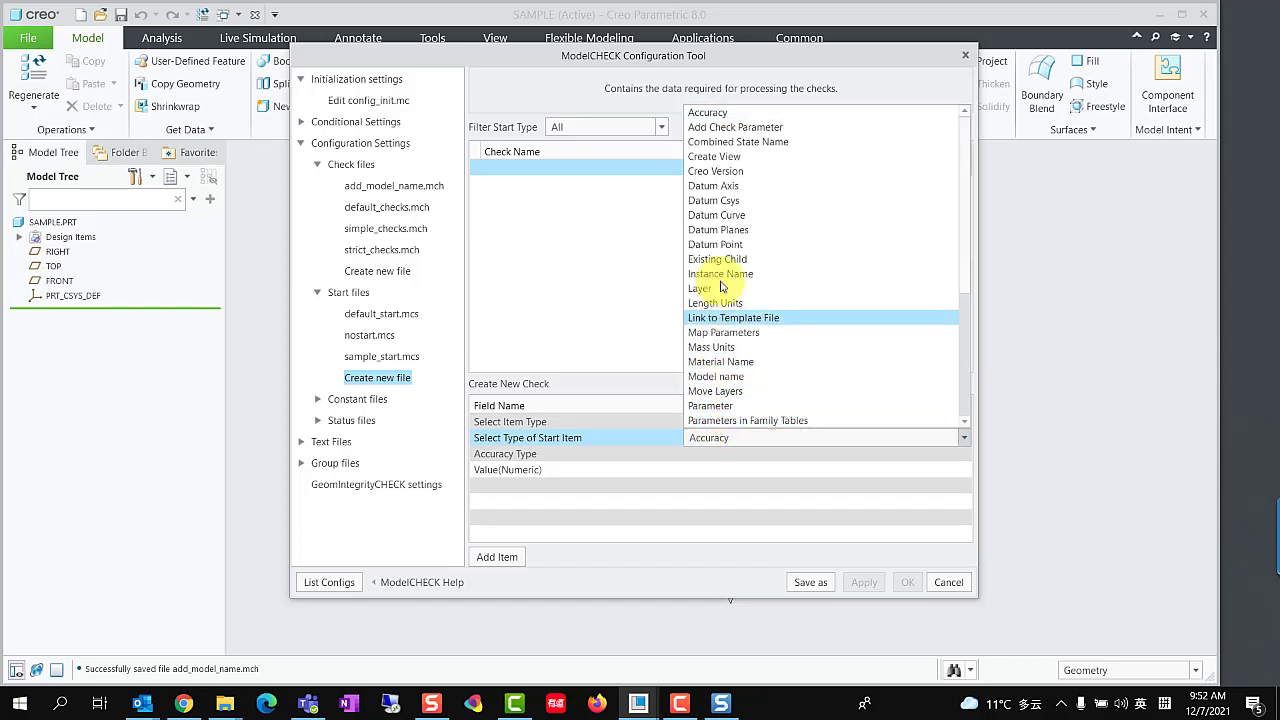
pyautogui.click(735, 127)
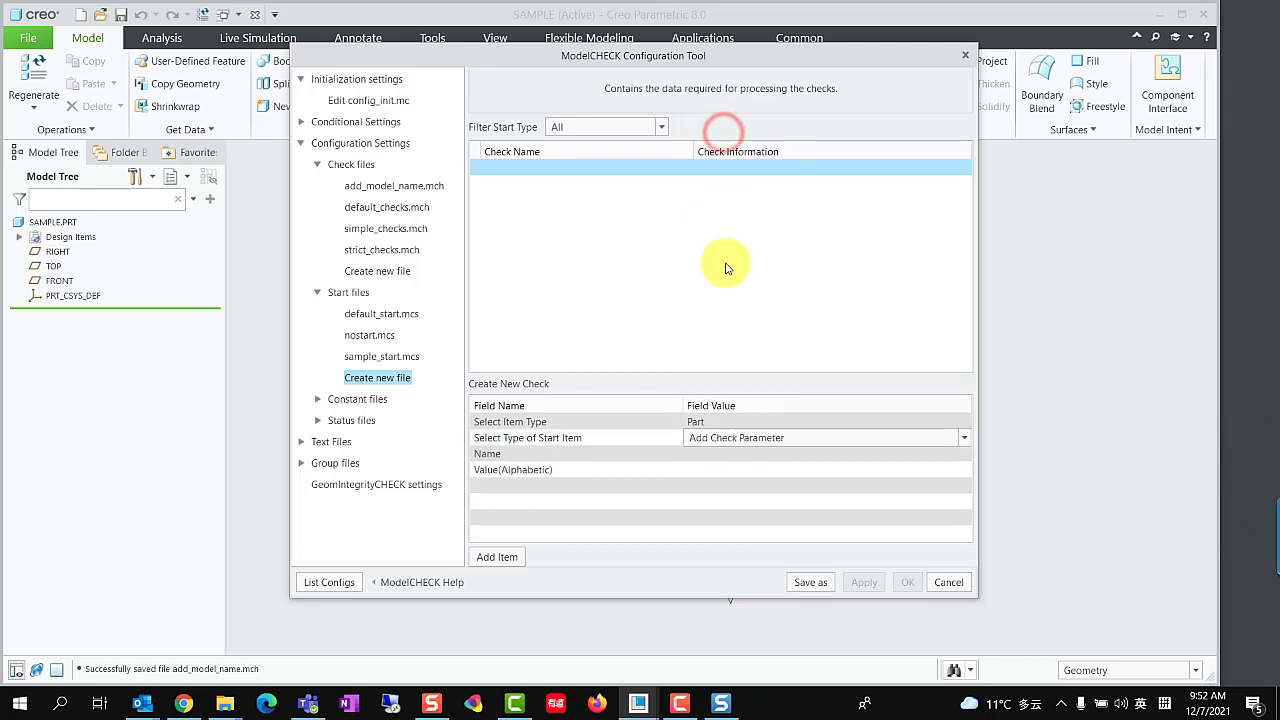
pyautogui.click(703, 456)
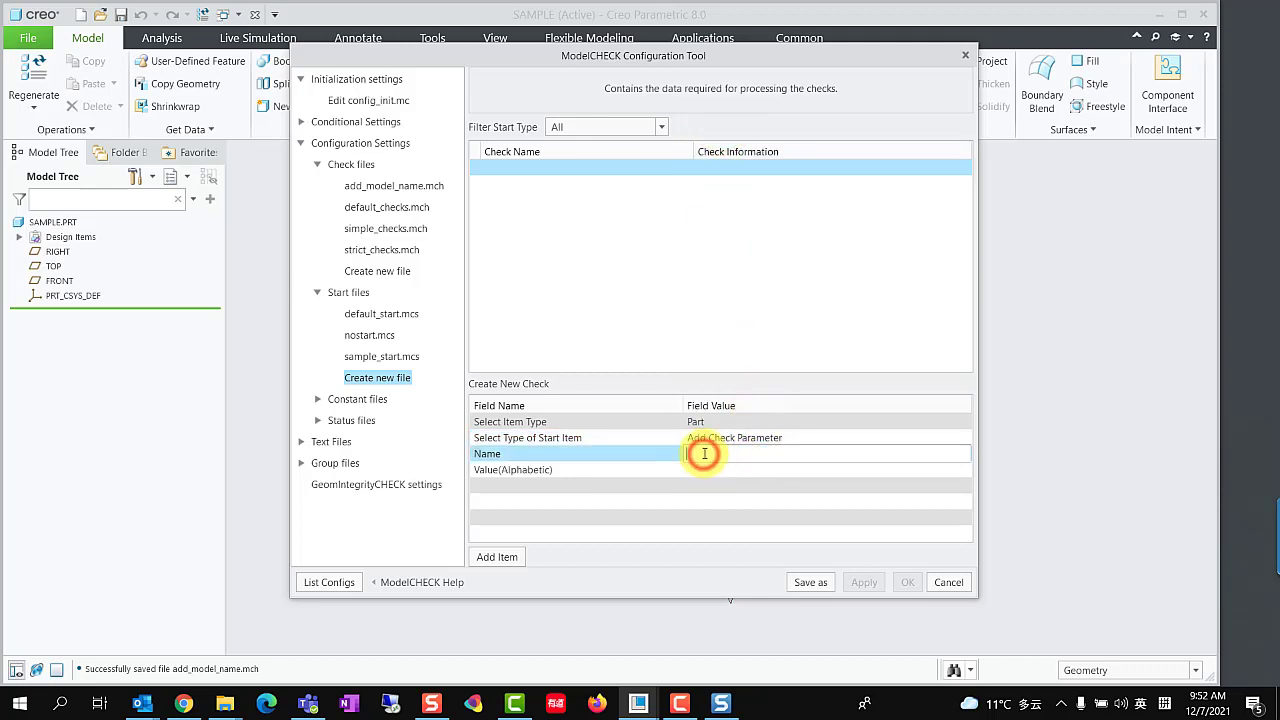
pyautogui.write('nam')
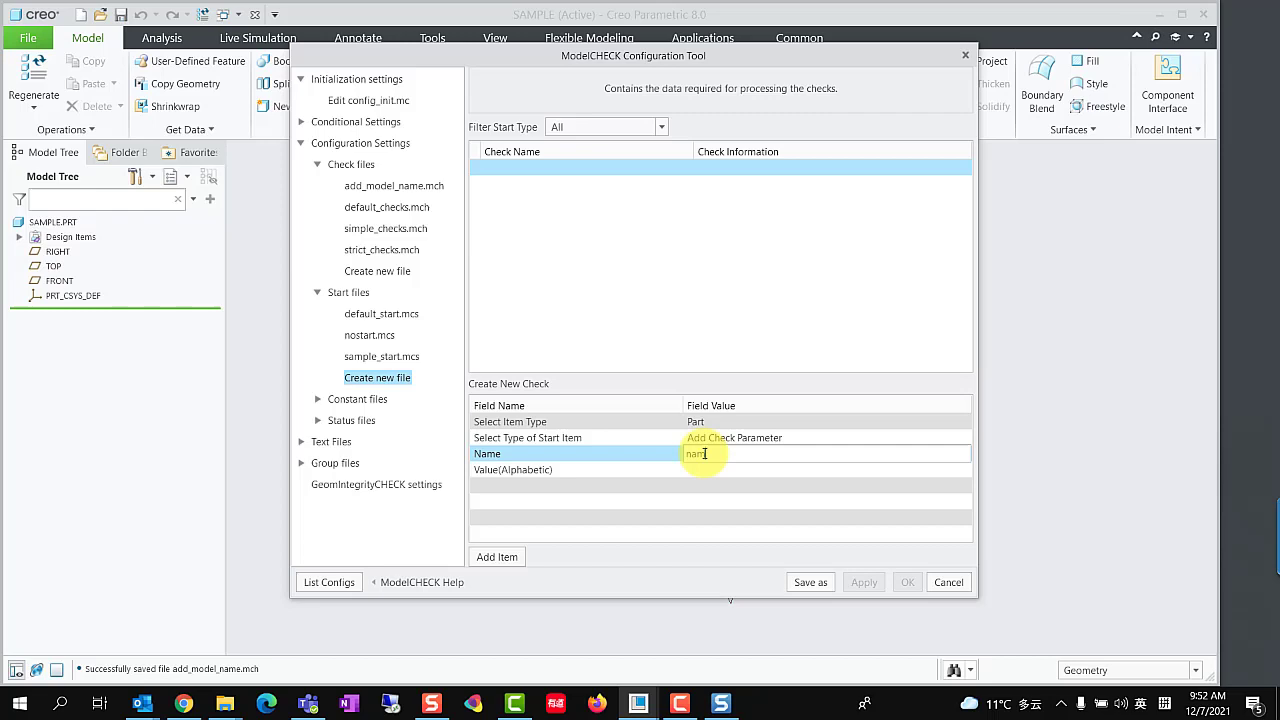
pyautogui.write('e')
pyautogui.click(712, 470)
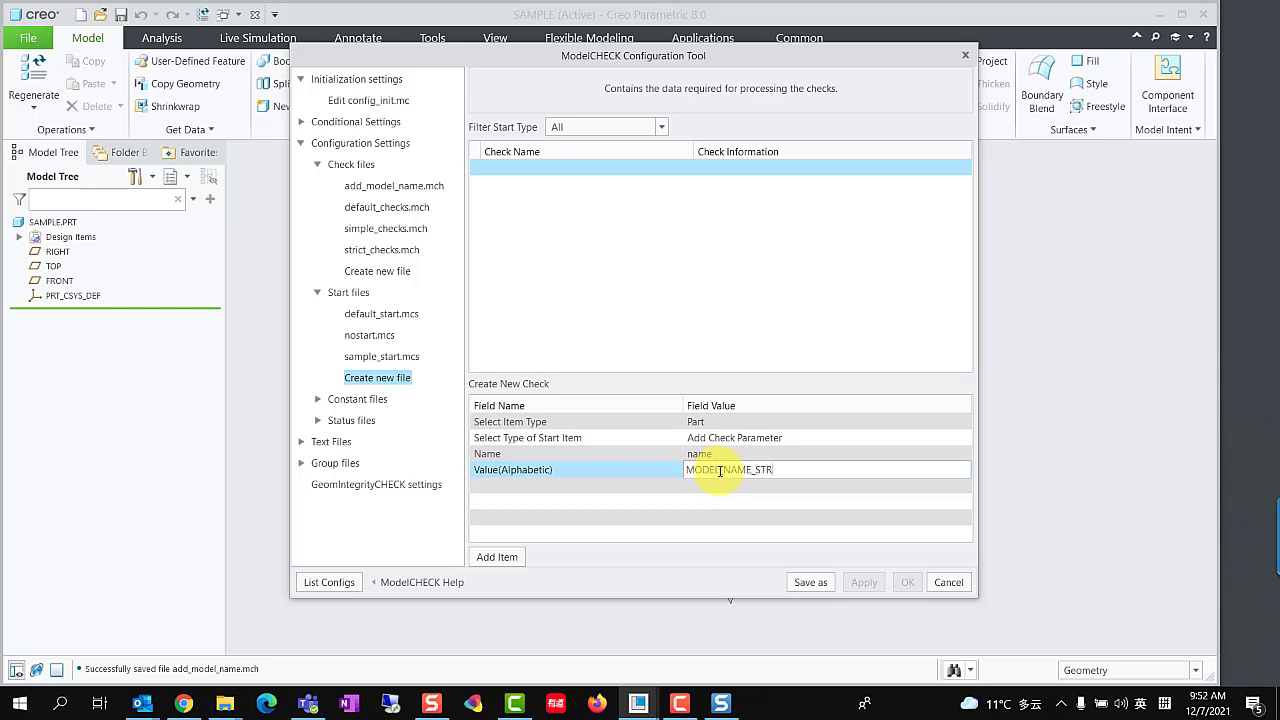
pyautogui.click(510, 558)
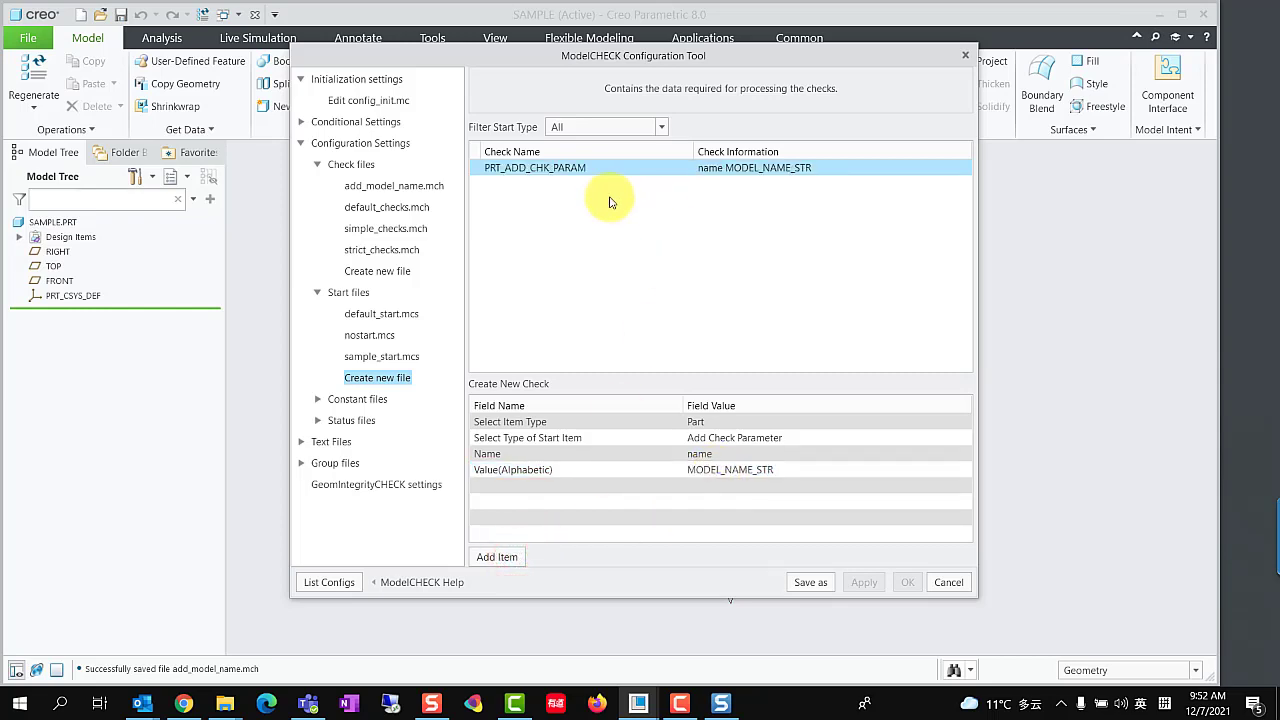
# Step: Save the start file as MODEL_NAME.mcs and reopen it from the refreshed Start files list
pyautogui.click(812, 582)
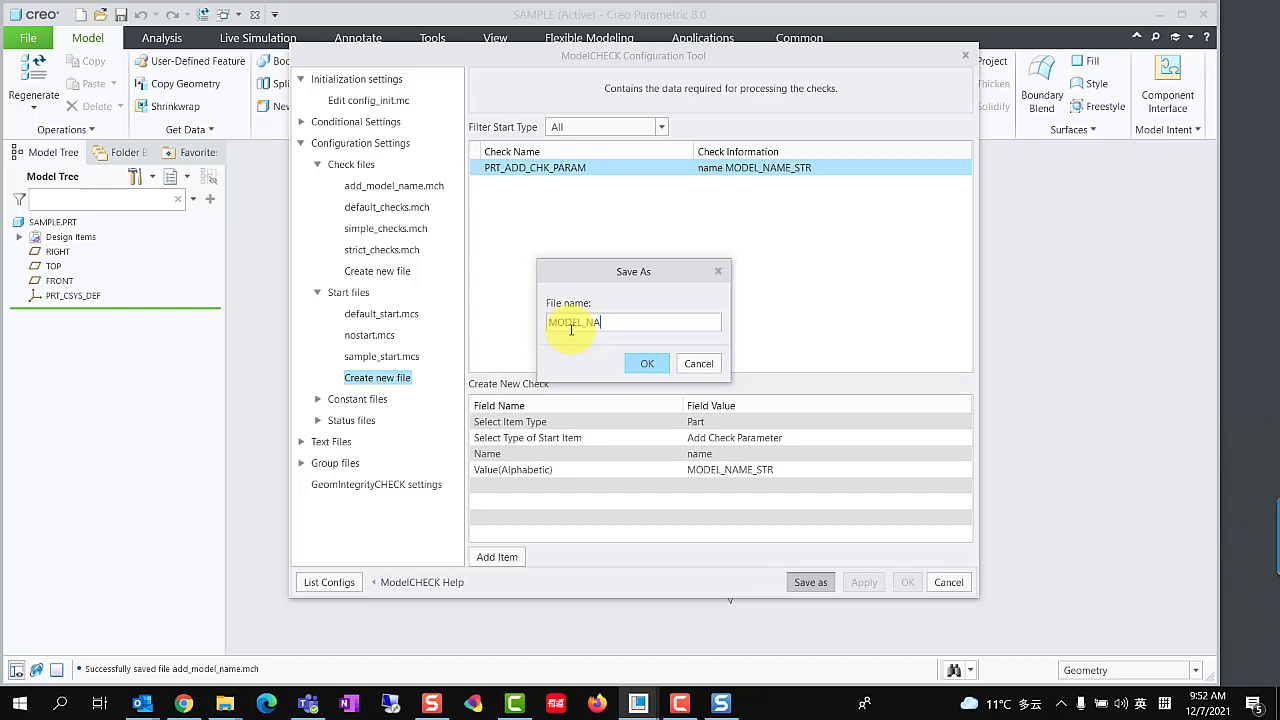
pyautogui.click(647, 363)
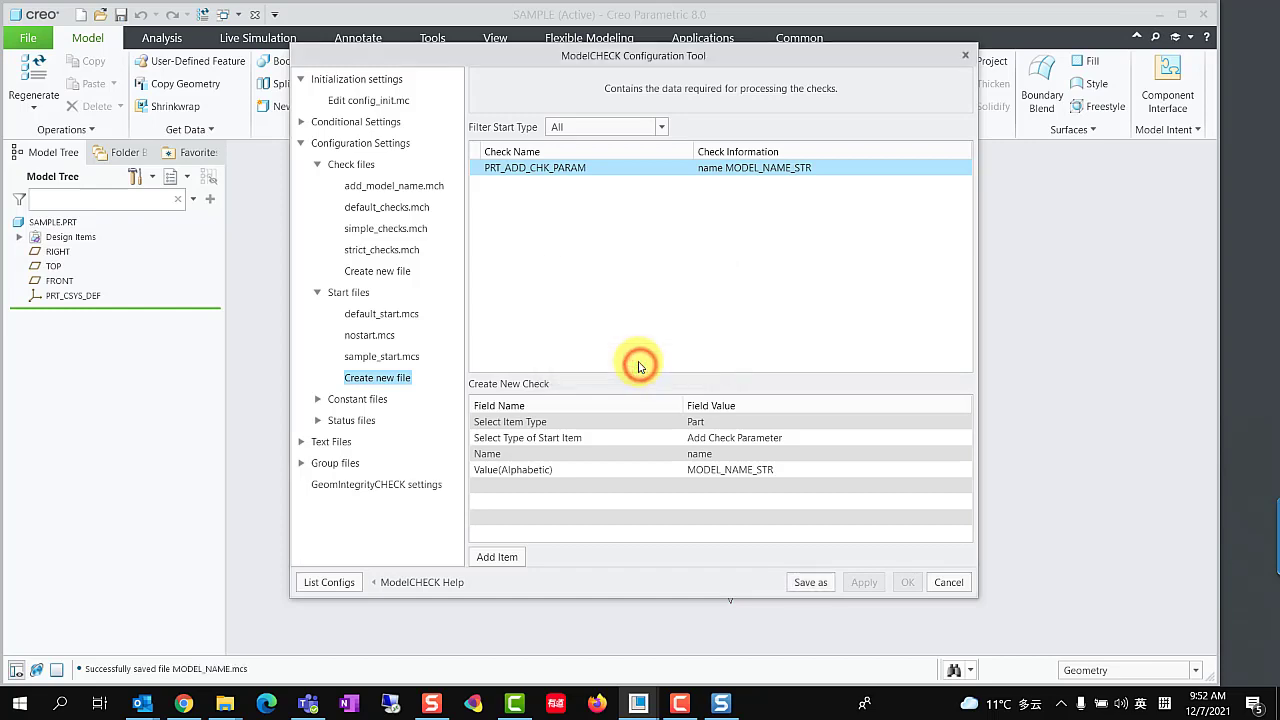
pyautogui.click(317, 292)
pyautogui.click(316, 292)
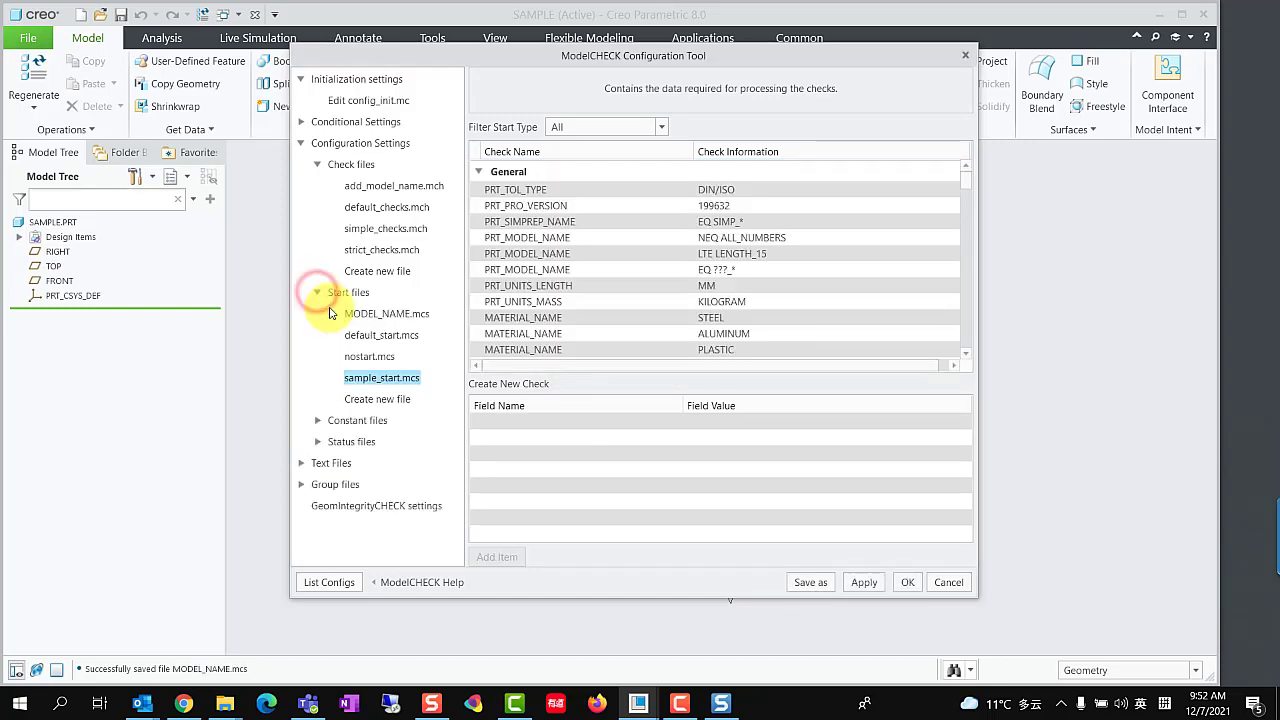
pyautogui.click(385, 315)
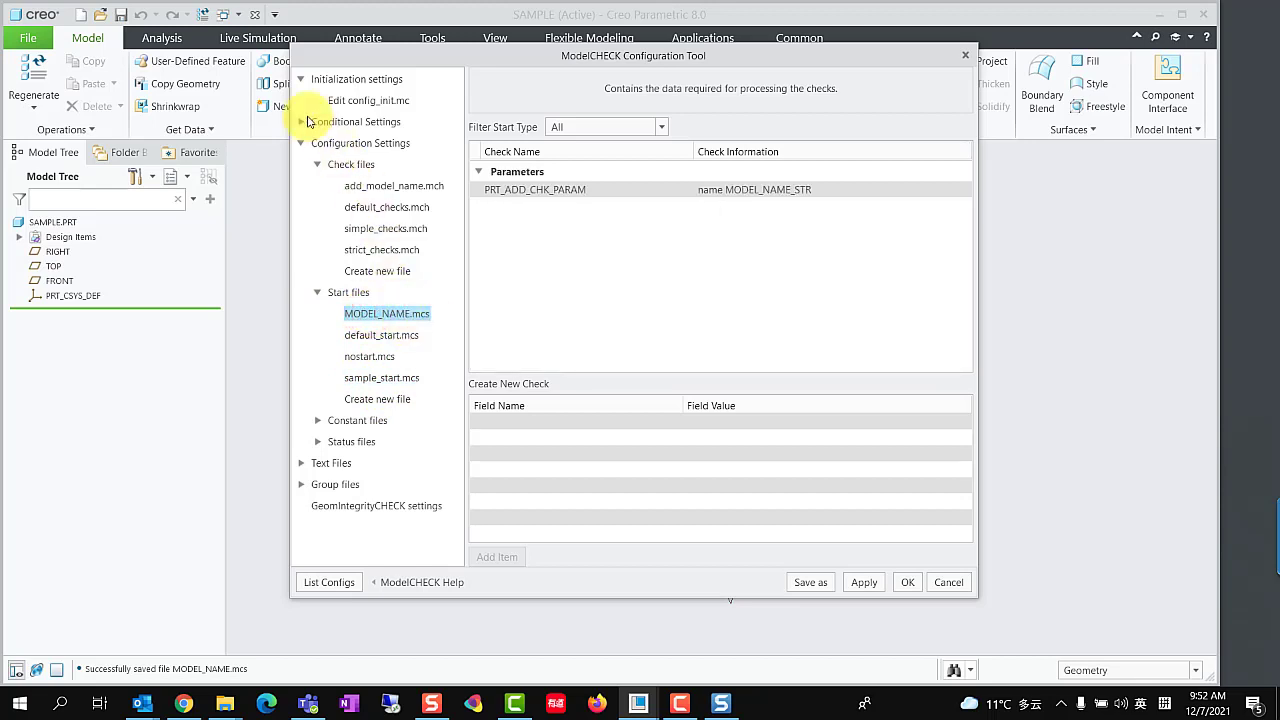
# Step: In condition.mcc, set the second row to add_model_name.mch and MODEL_NAME.mcs
pyautogui.click(302, 121)
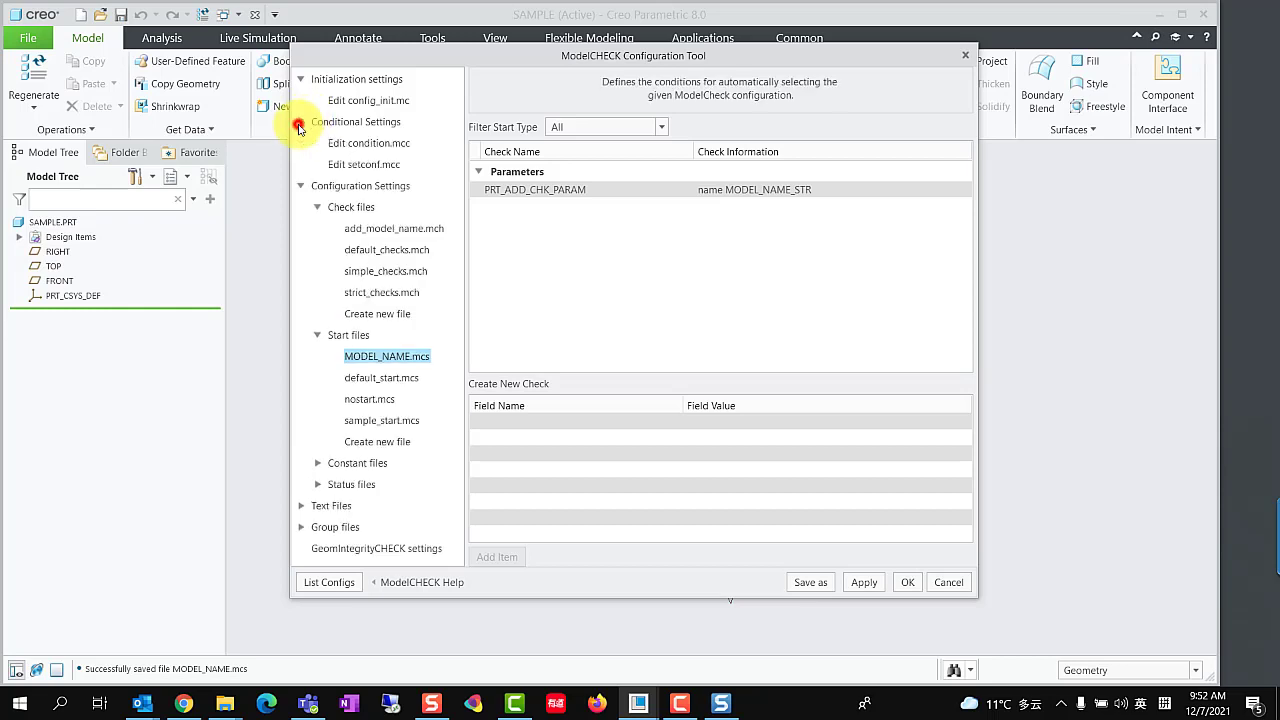
pyautogui.click(368, 143)
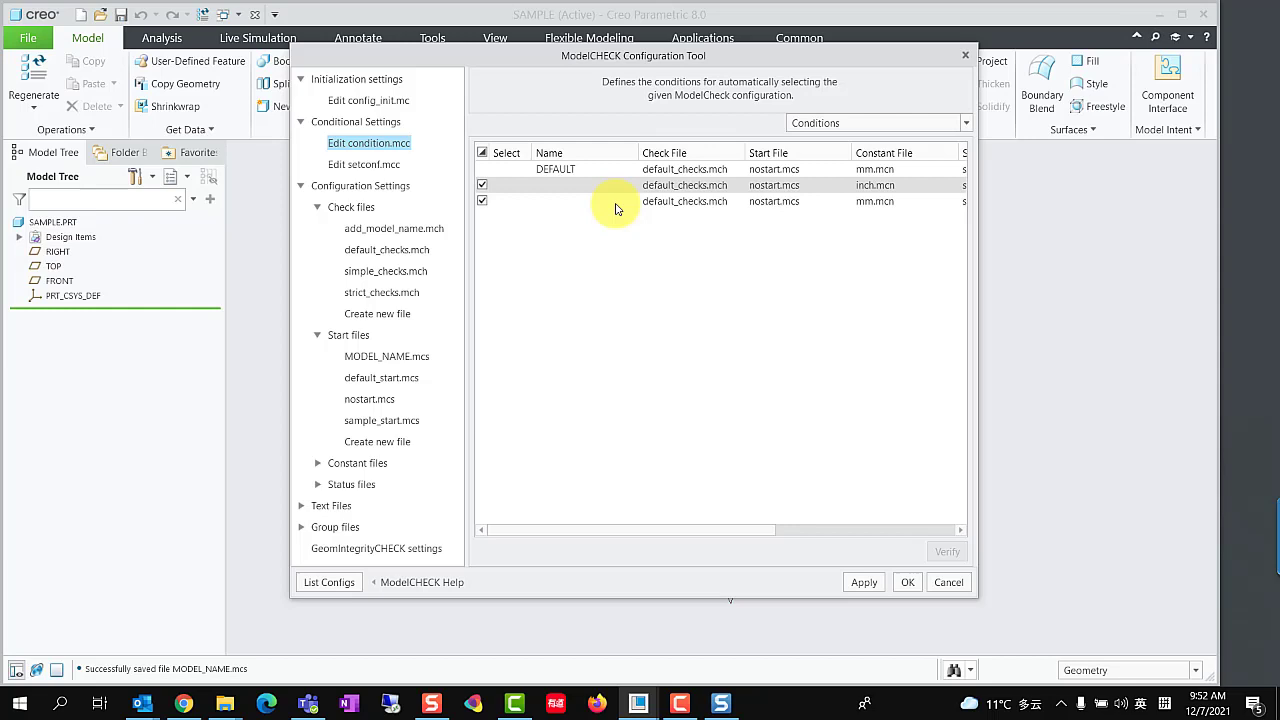
pyautogui.click(677, 186)
pyautogui.click(677, 186)
pyautogui.click(677, 186)
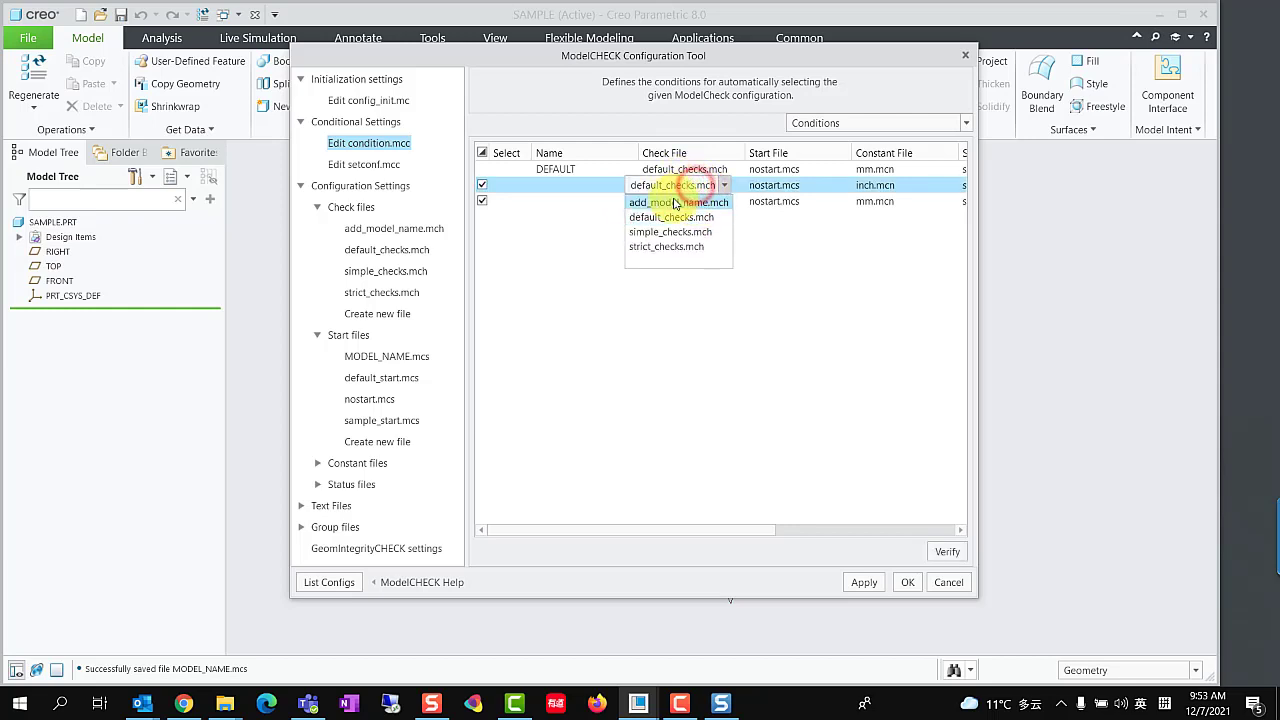
pyautogui.click(672, 203)
pyautogui.click(763, 185)
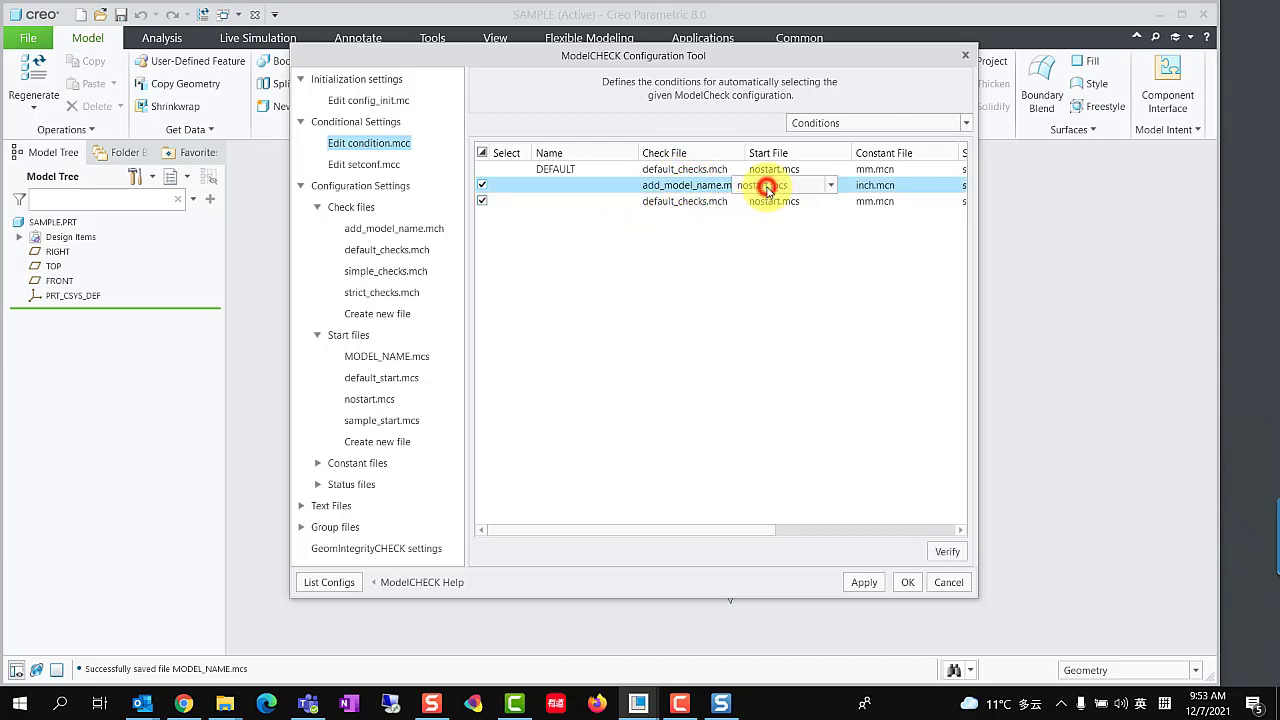
pyautogui.click(763, 185)
pyautogui.click(760, 202)
# Step: Set the third condition row to add_model_name.mch and MODEL_NAME.mcs as well
pyautogui.click(677, 201)
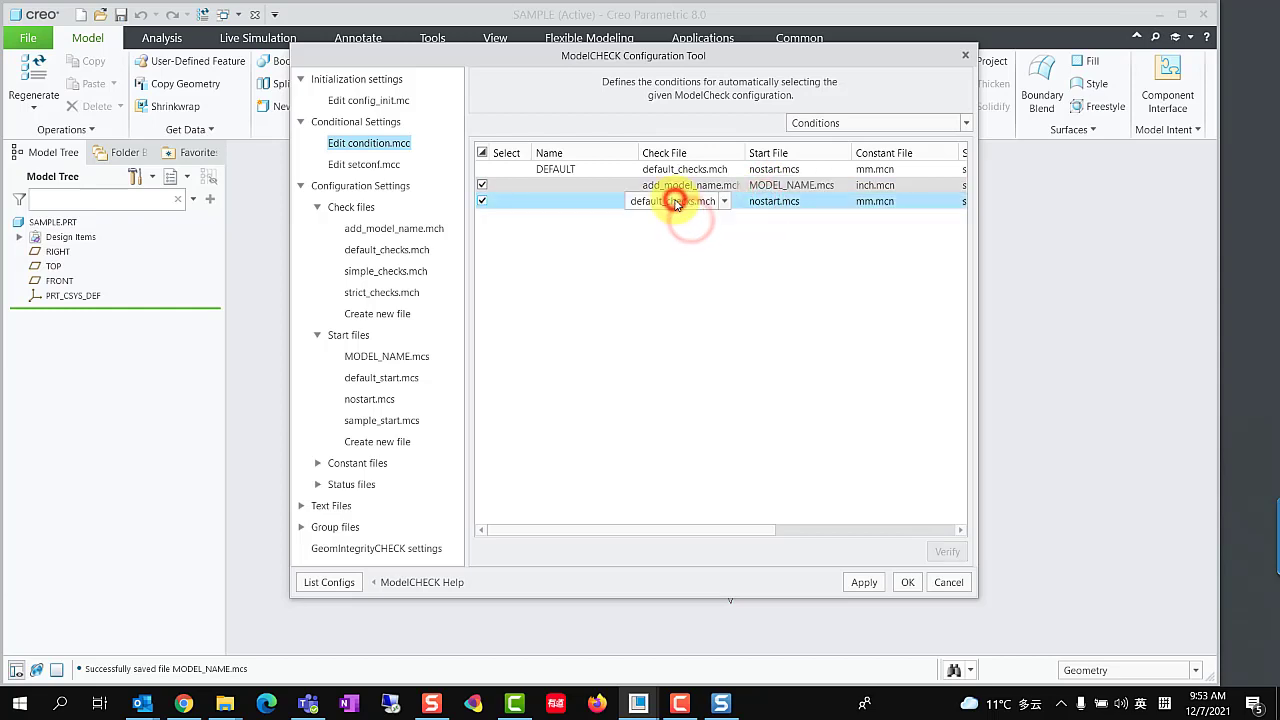
pyautogui.click(674, 201)
pyautogui.click(660, 218)
pyautogui.click(782, 238)
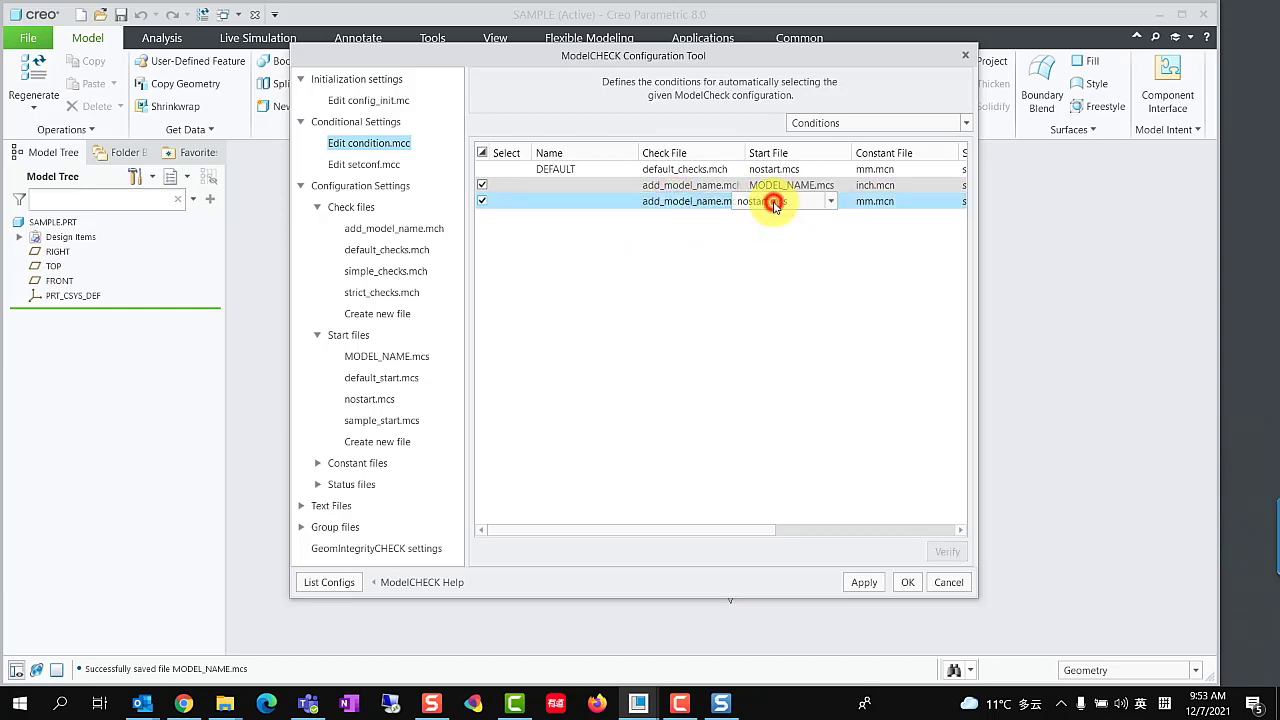
pyautogui.click(773, 205)
pyautogui.click(775, 215)
pyautogui.click(671, 252)
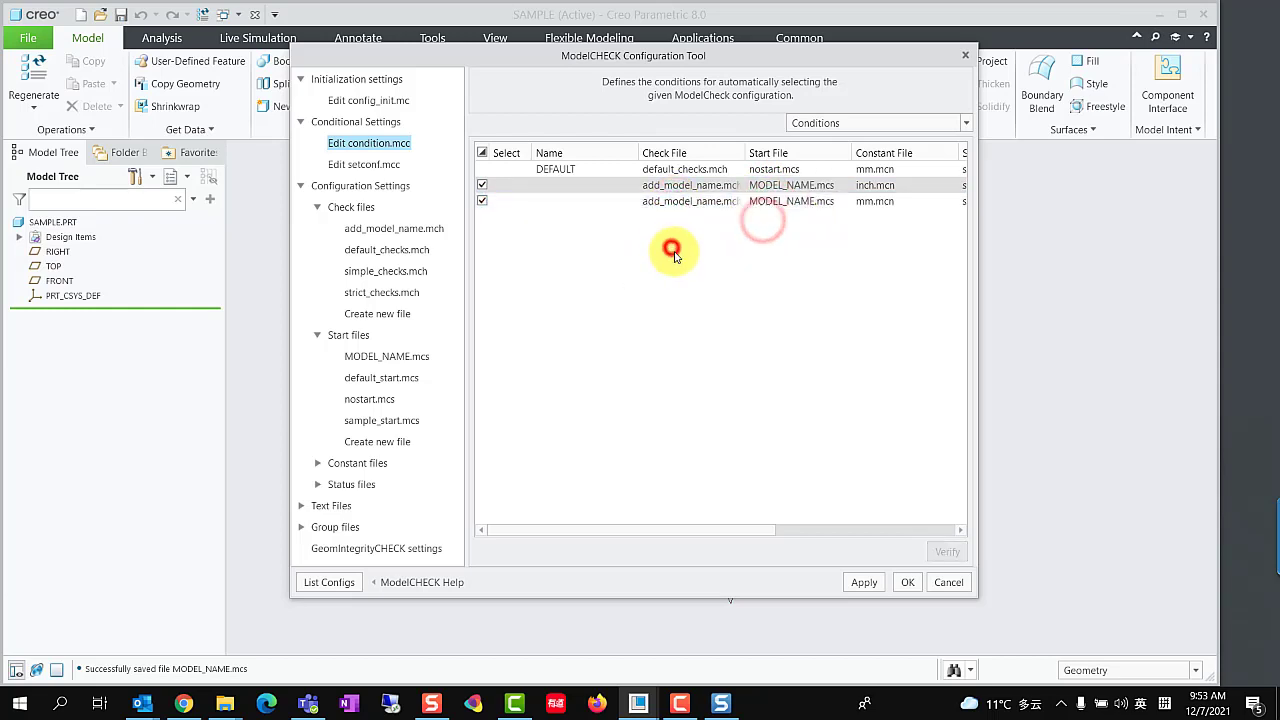
# Step: Save the conditions and run ModelCHECK Interactive on SAMPLE.PRT
pyautogui.click(906, 585)
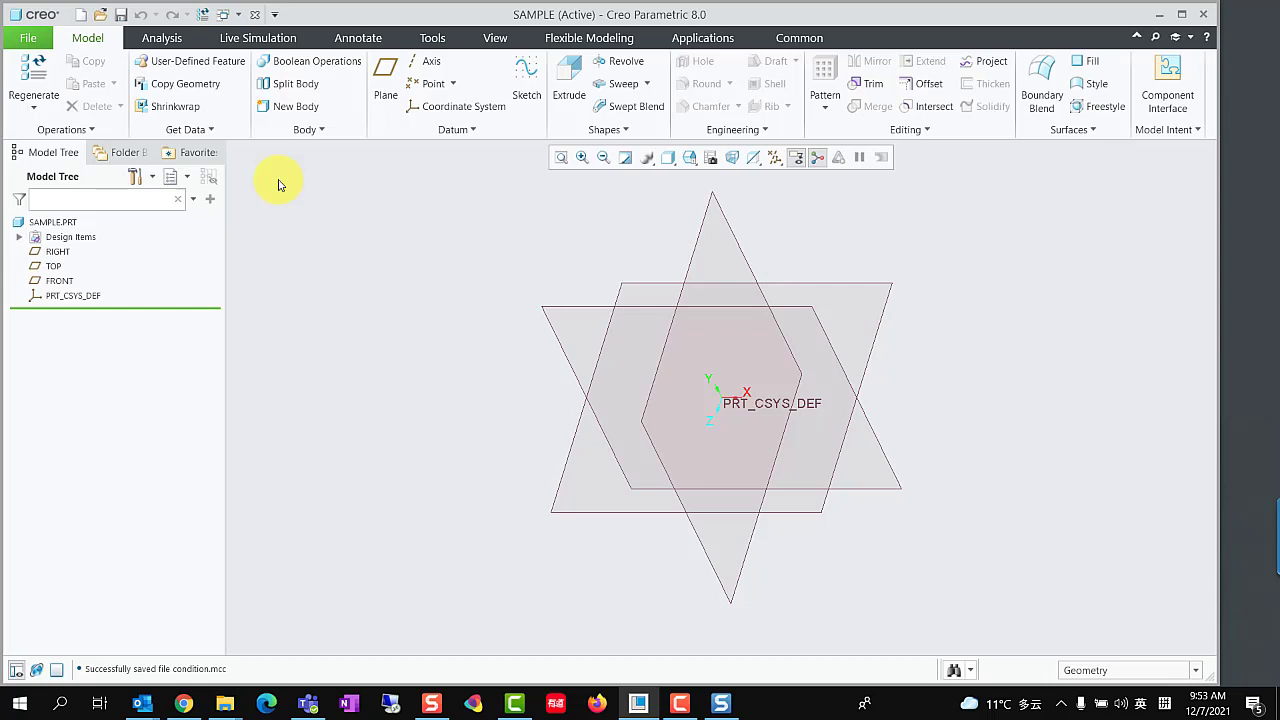
pyautogui.click(279, 185)
pyautogui.click(28, 38)
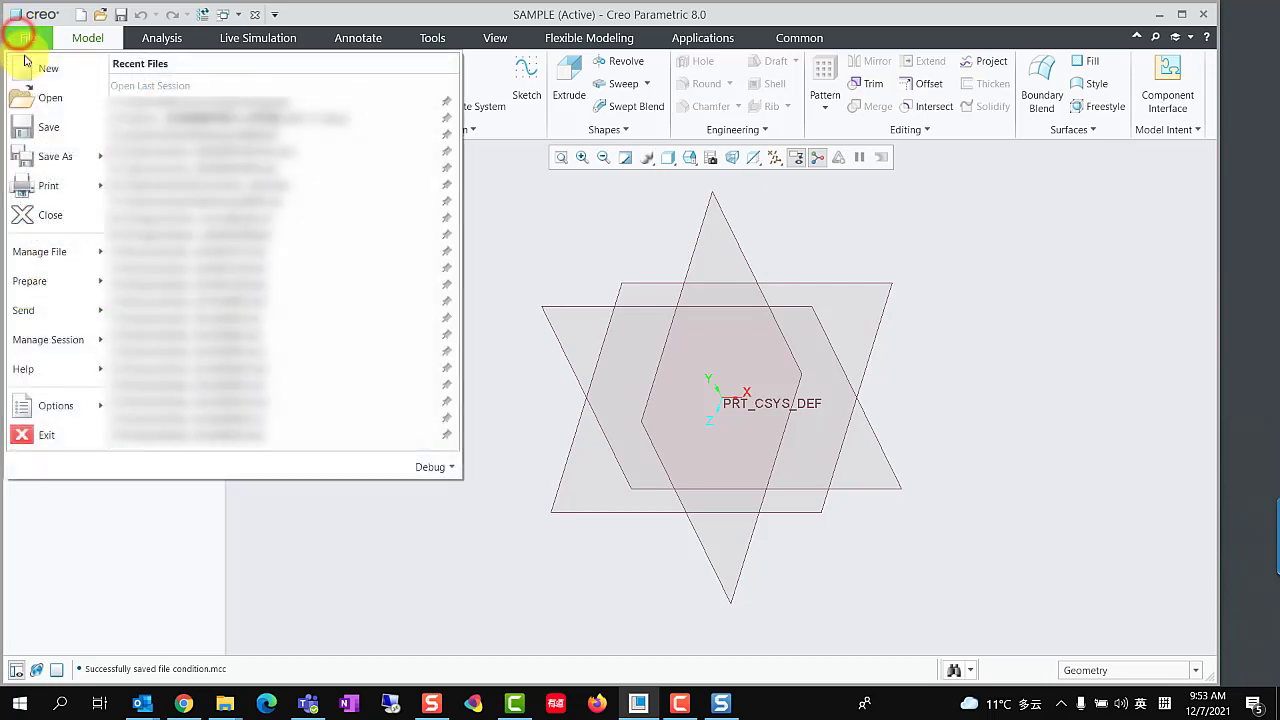
pyautogui.moveTo(94, 293)
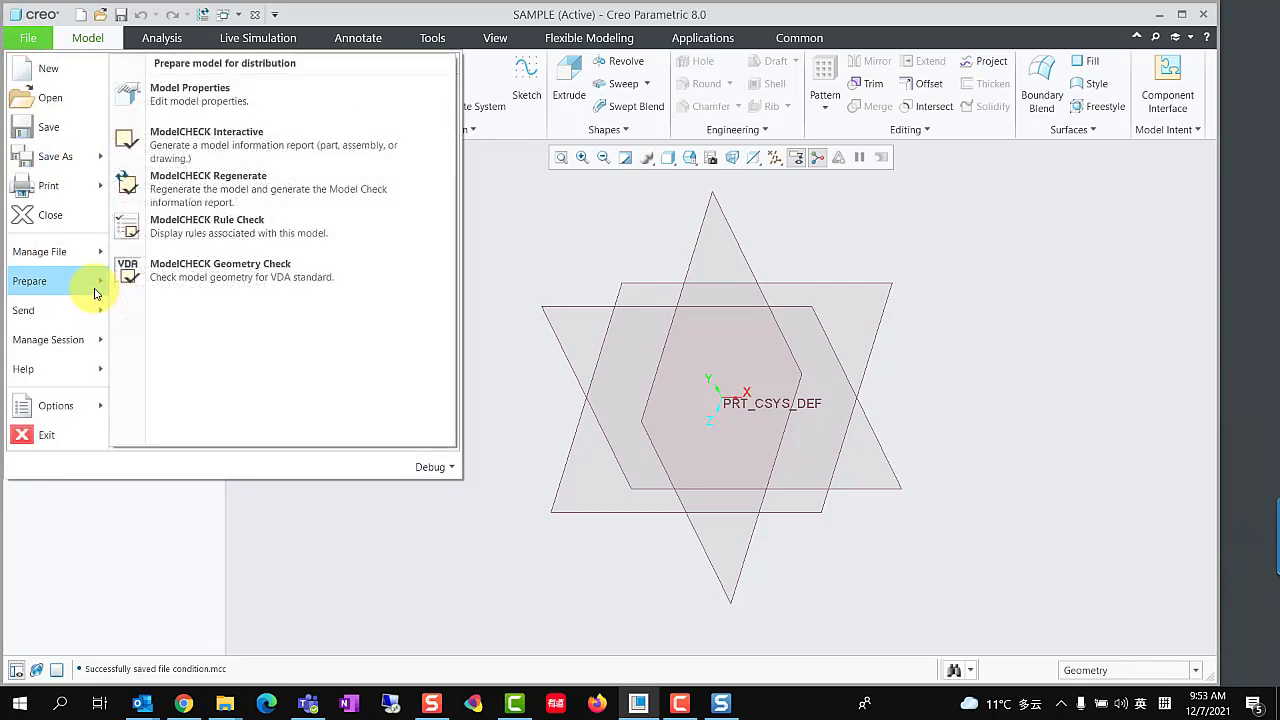
pyautogui.click(209, 146)
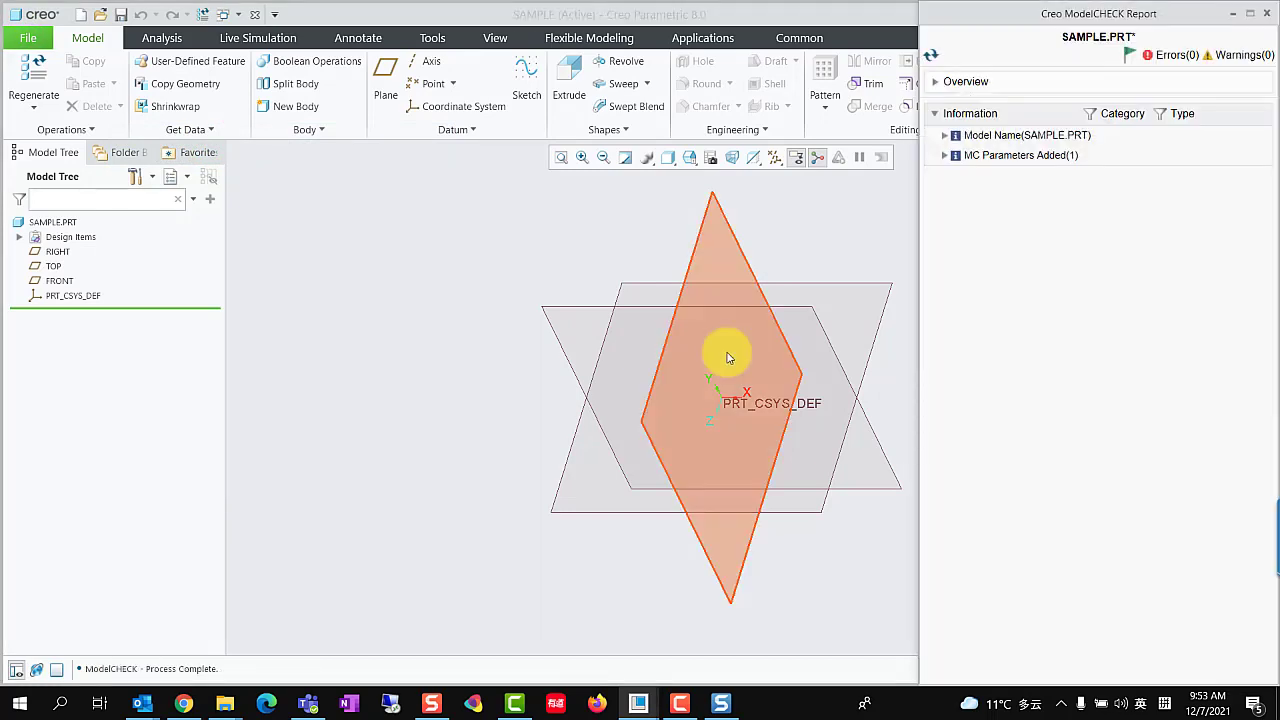
# Step: Expand the report's added-parameters entry showing parameter name = SAMPLE.PRT with 0 errors
pyautogui.click(945, 155)
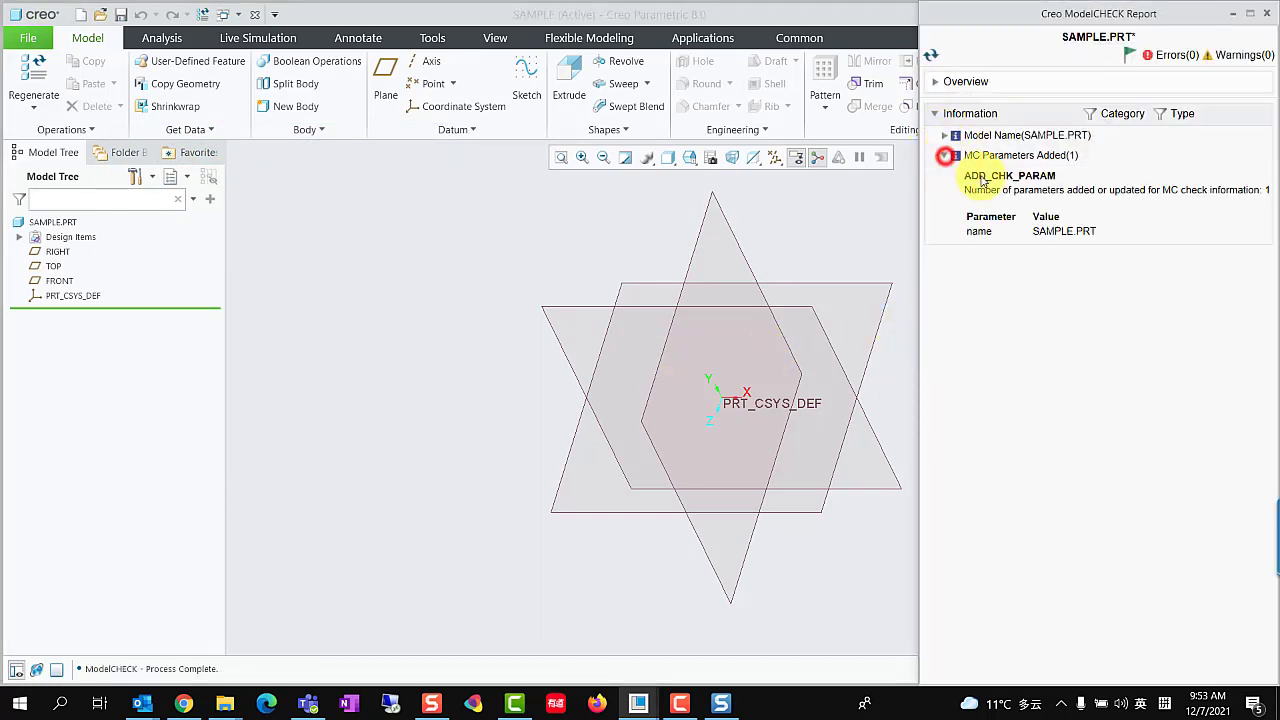
pyautogui.click(946, 136)
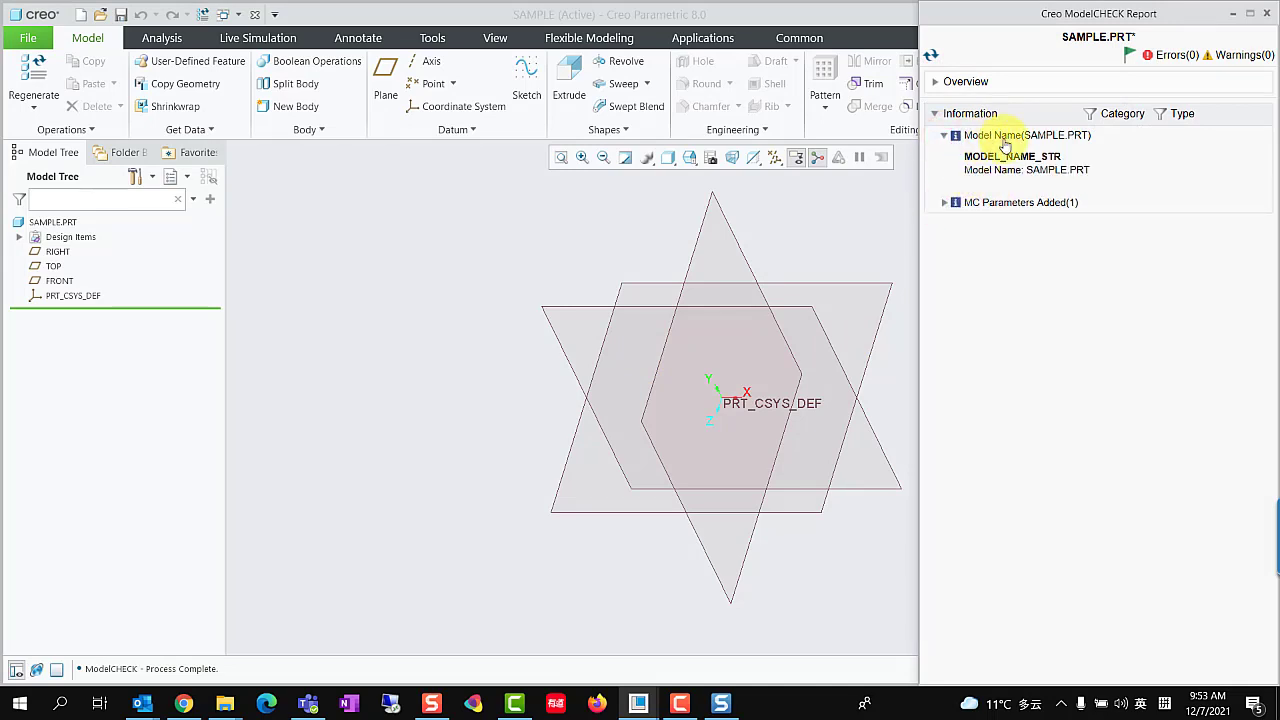
pyautogui.click(946, 206)
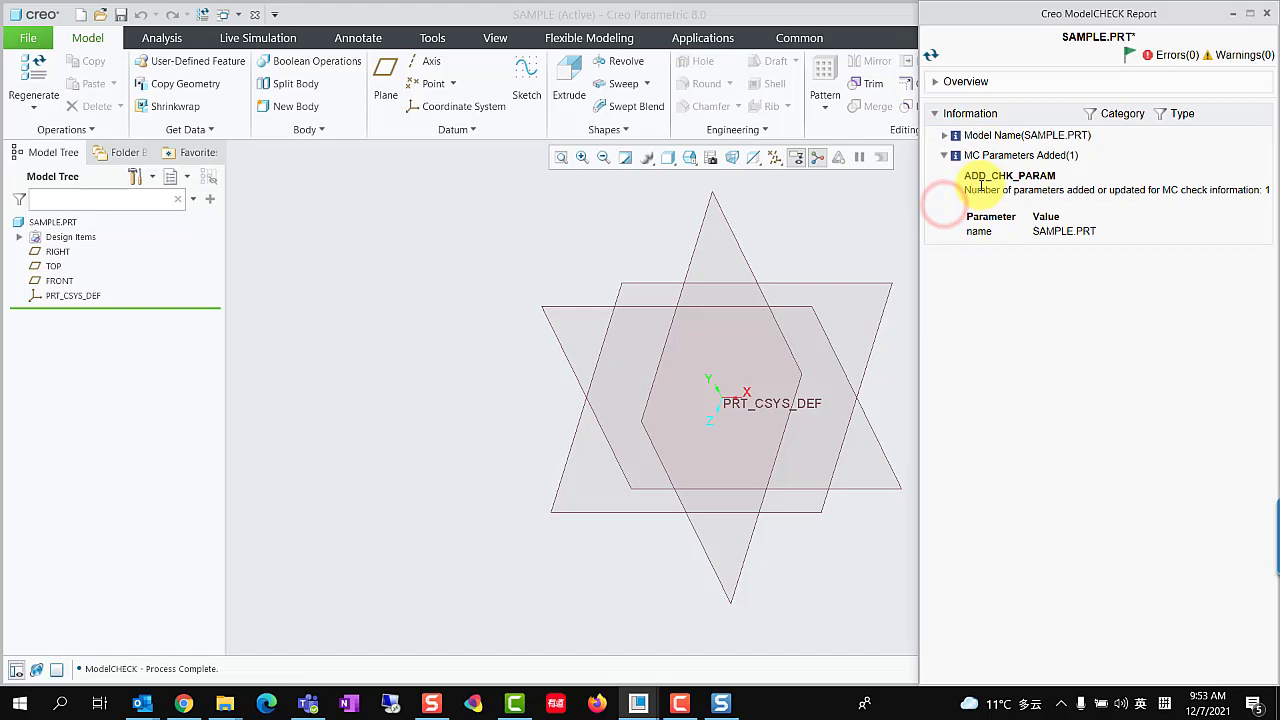
pyautogui.doubleClick(963, 176)
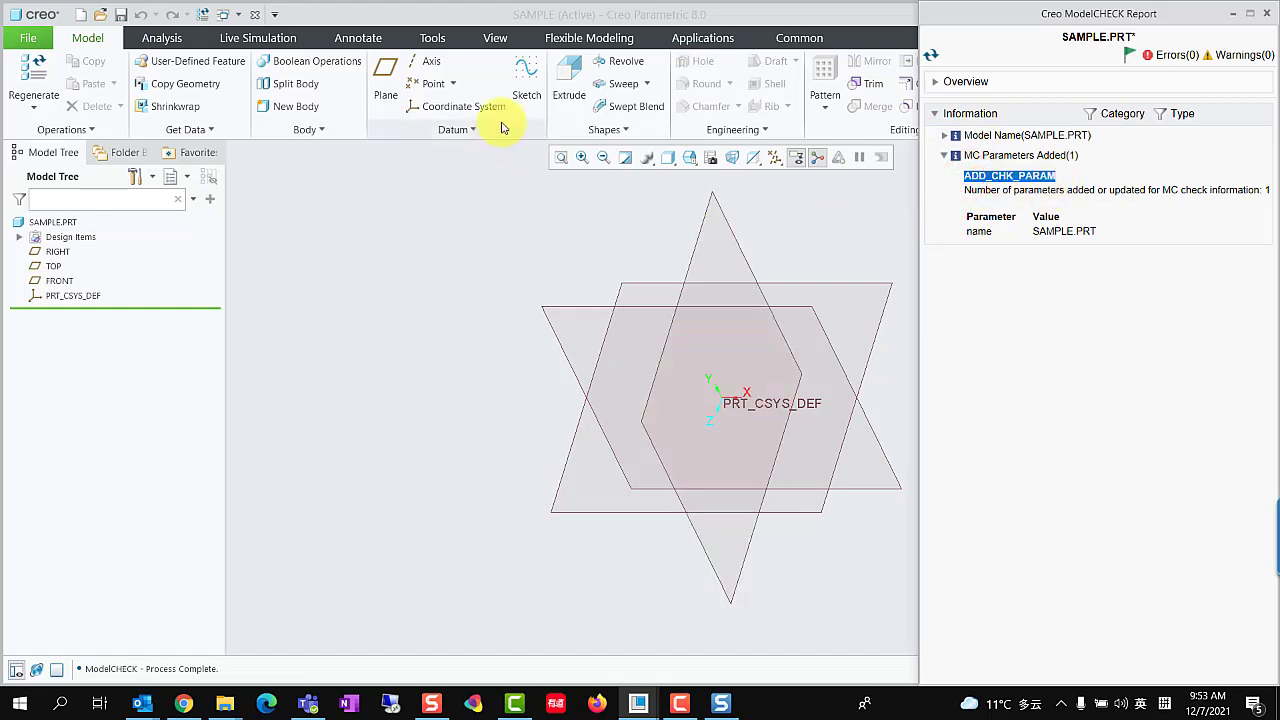
pyautogui.click(433, 37)
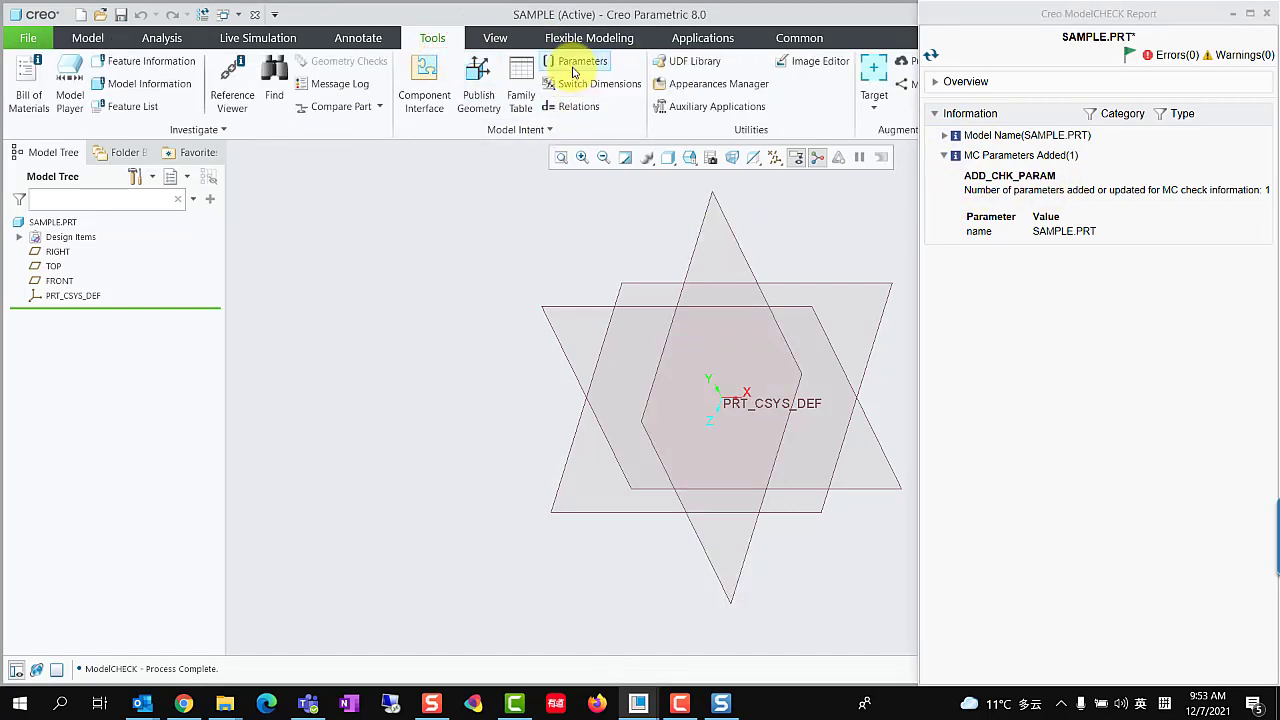